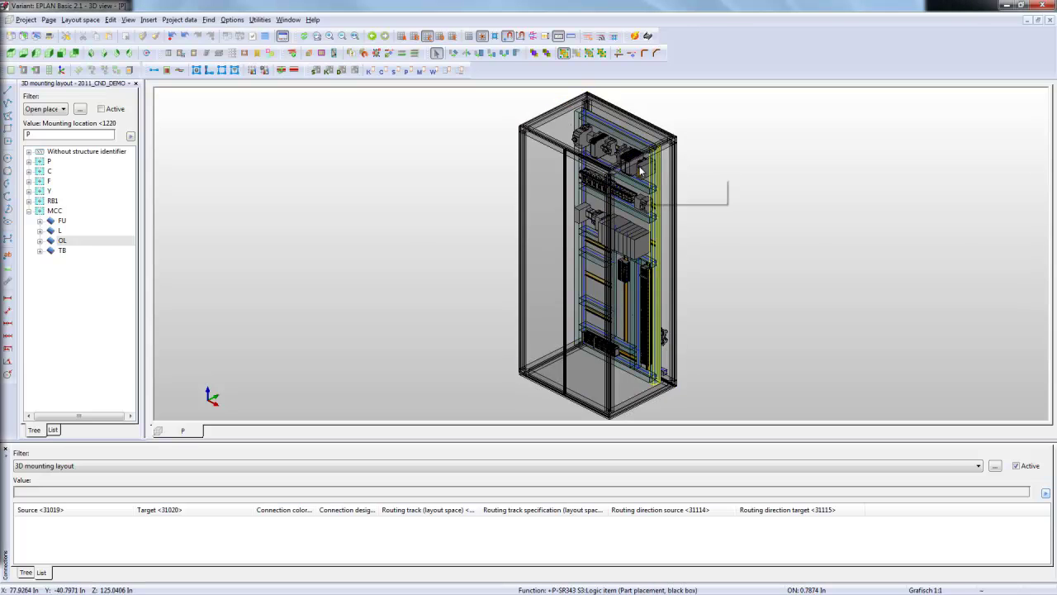
- Zoom into the cabinet, select the enclosure, and review the navigator's placement filters
{"action": "scroll", "coordinate": [642, 174], "scroll_direction": "up", "scroll_amount": 2}
{"action": "scroll", "coordinate": [640, 173], "scroll_direction": "up", "scroll_amount": 3}
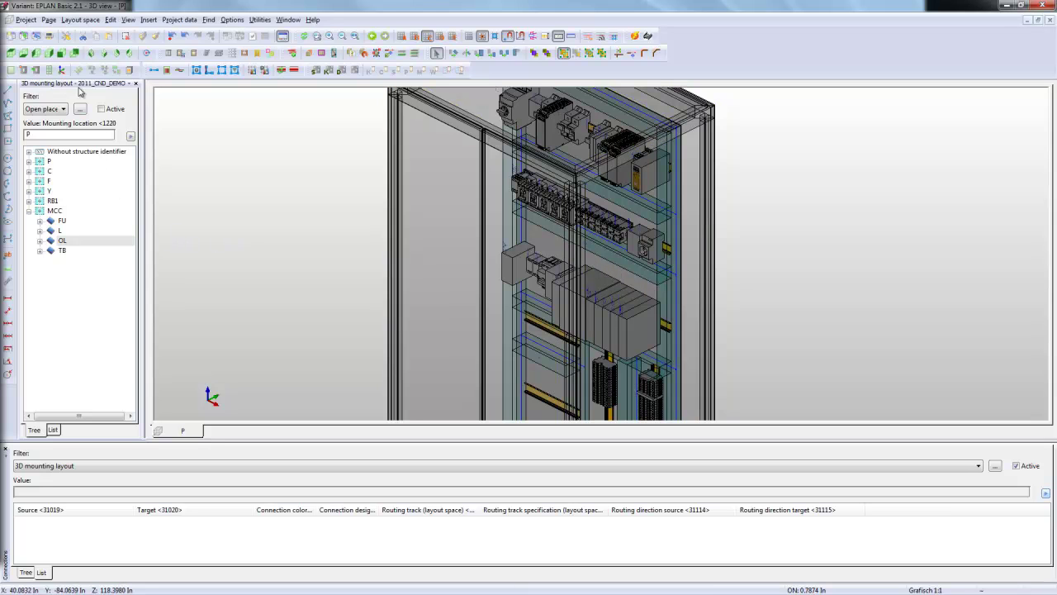
{"action": "left_click", "coordinate": [395, 194]}
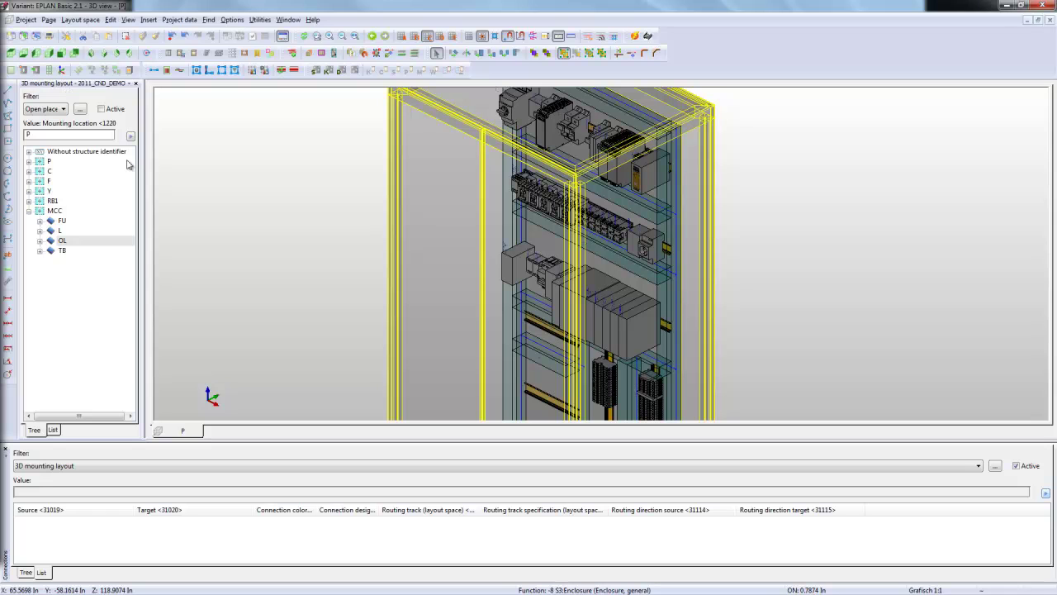
{"action": "left_click", "coordinate": [49, 111]}
{"action": "left_click", "coordinate": [112, 102]}
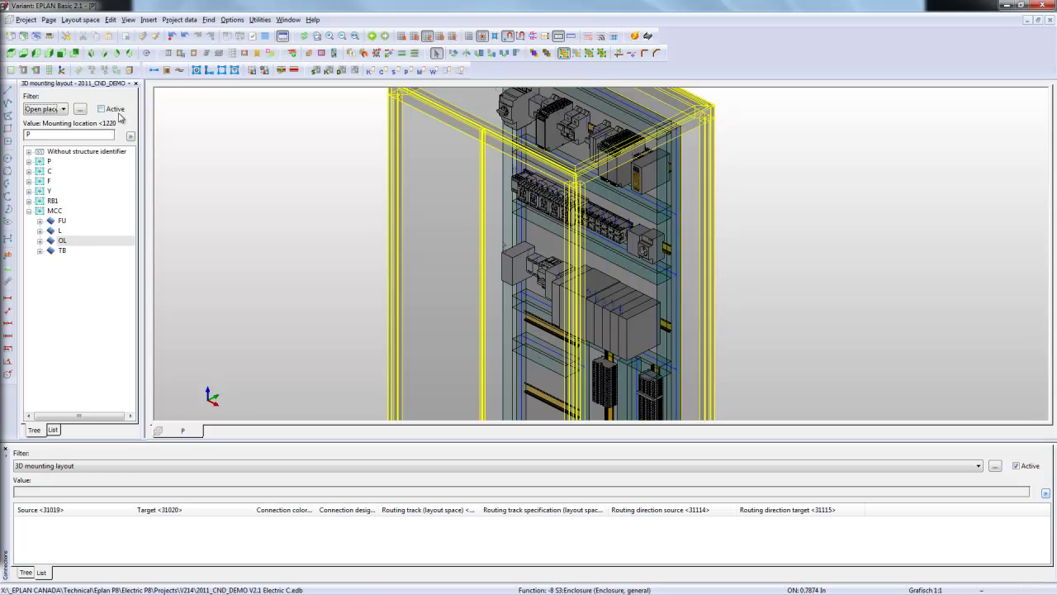
{"action": "left_click", "coordinate": [100, 109]}
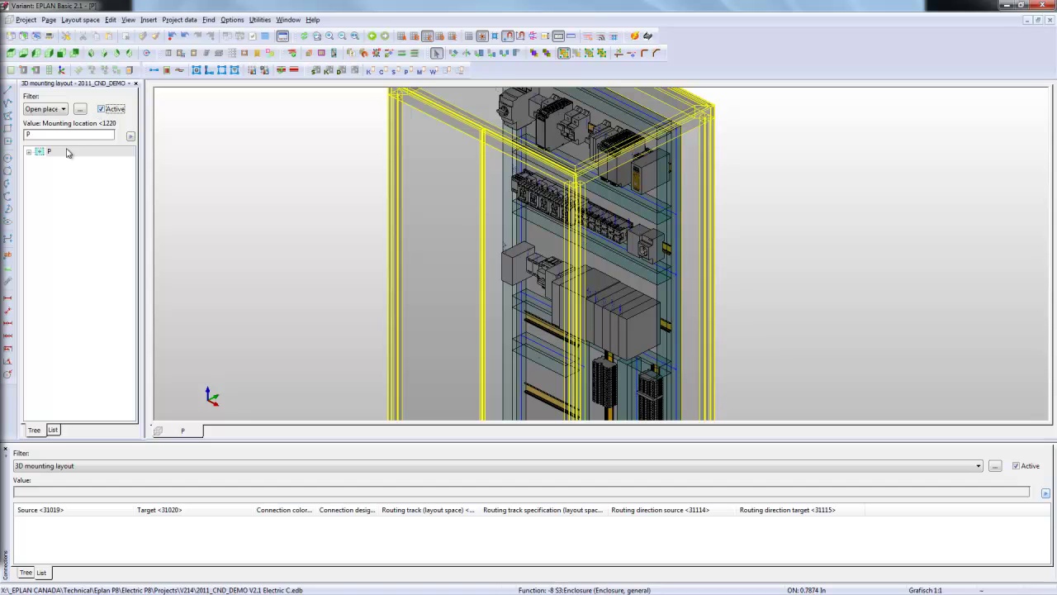
{"action": "left_click", "coordinate": [81, 109]}
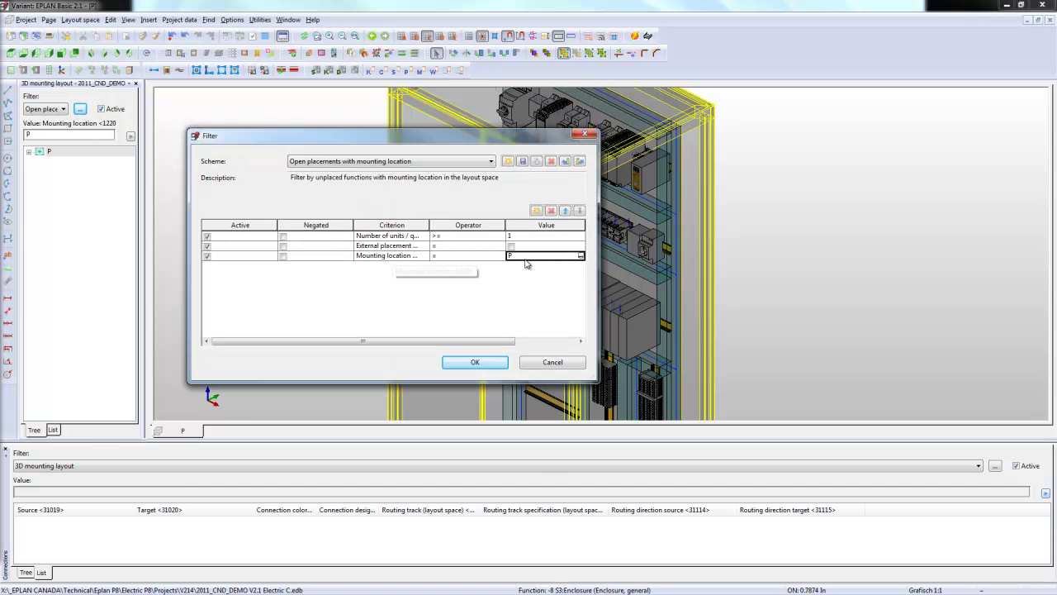
{"action": "left_click", "coordinate": [549, 362]}
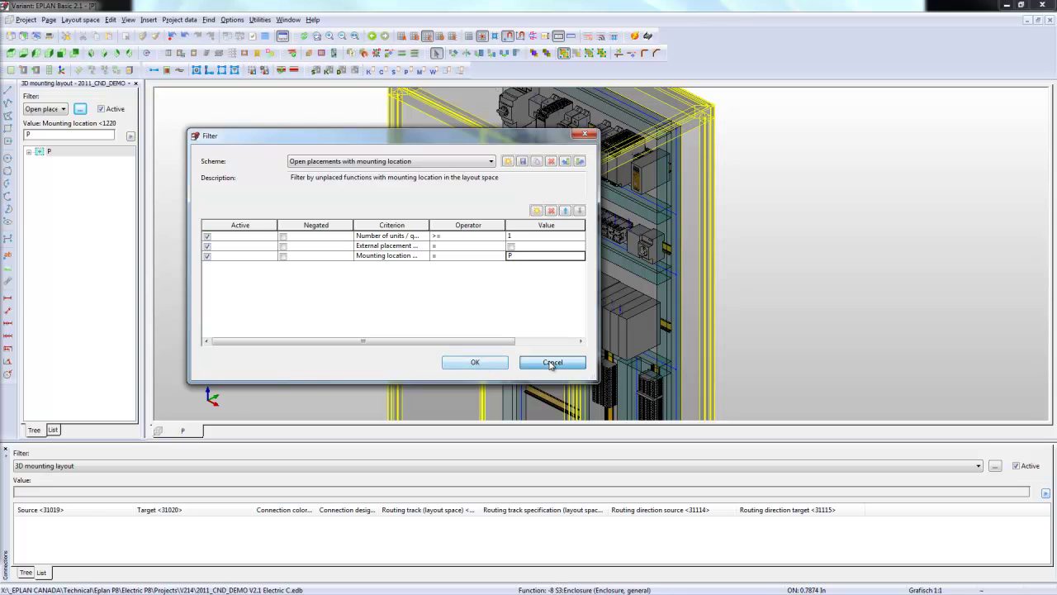
{"action": "left_click", "coordinate": [49, 151]}
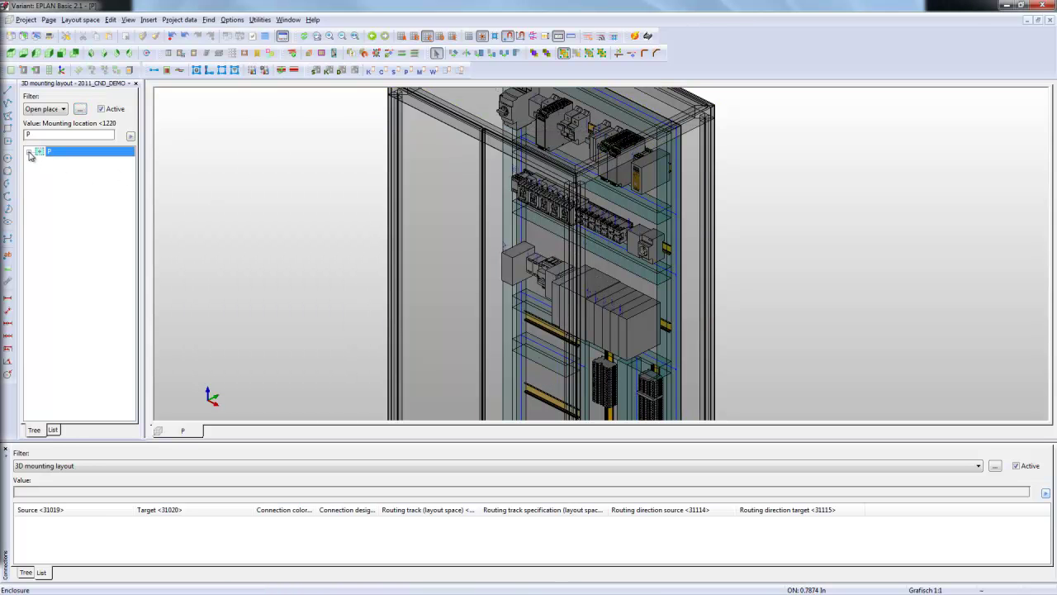
- Expand location P and show the S3:Mounting panel on its own in 3D
{"action": "left_click", "coordinate": [28, 152]}
{"action": "left_click", "coordinate": [64, 171]}
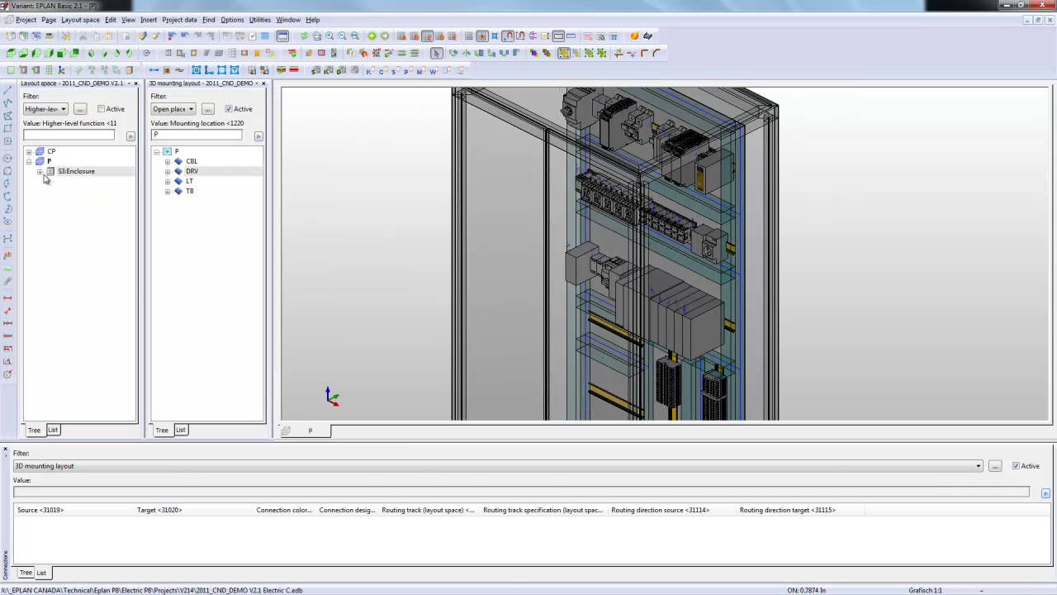
{"action": "left_click", "coordinate": [39, 170]}
{"action": "left_click", "coordinate": [96, 271]}
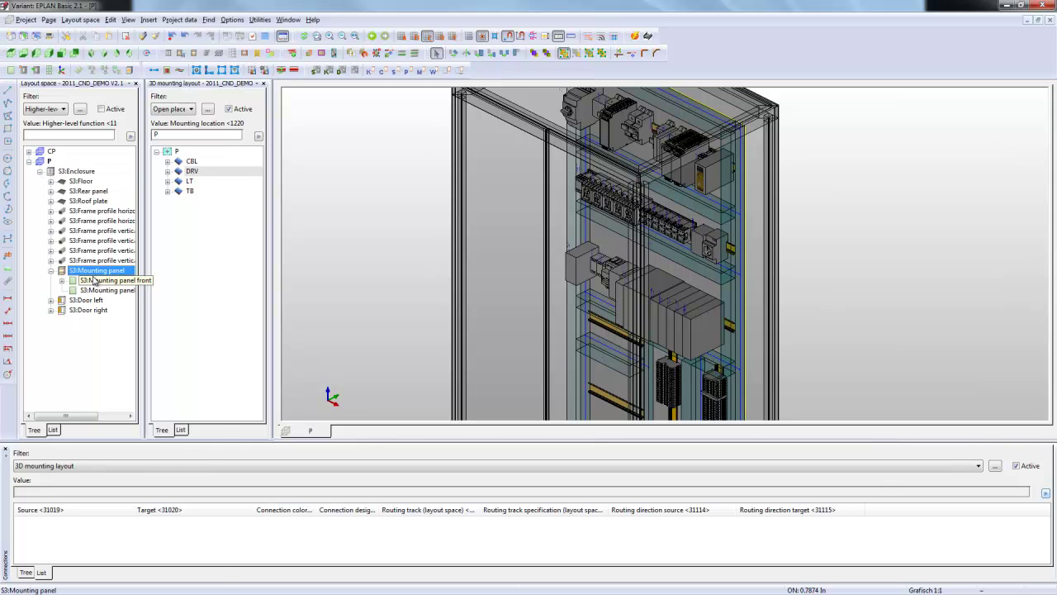
{"action": "right_click", "coordinate": [96, 272]}
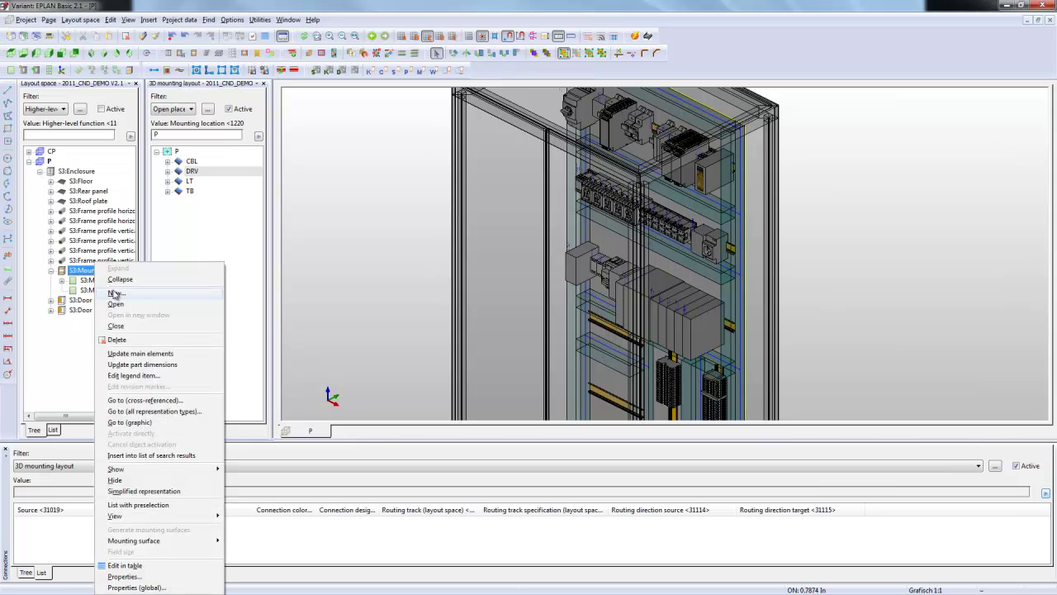
{"action": "left_click", "coordinate": [132, 422]}
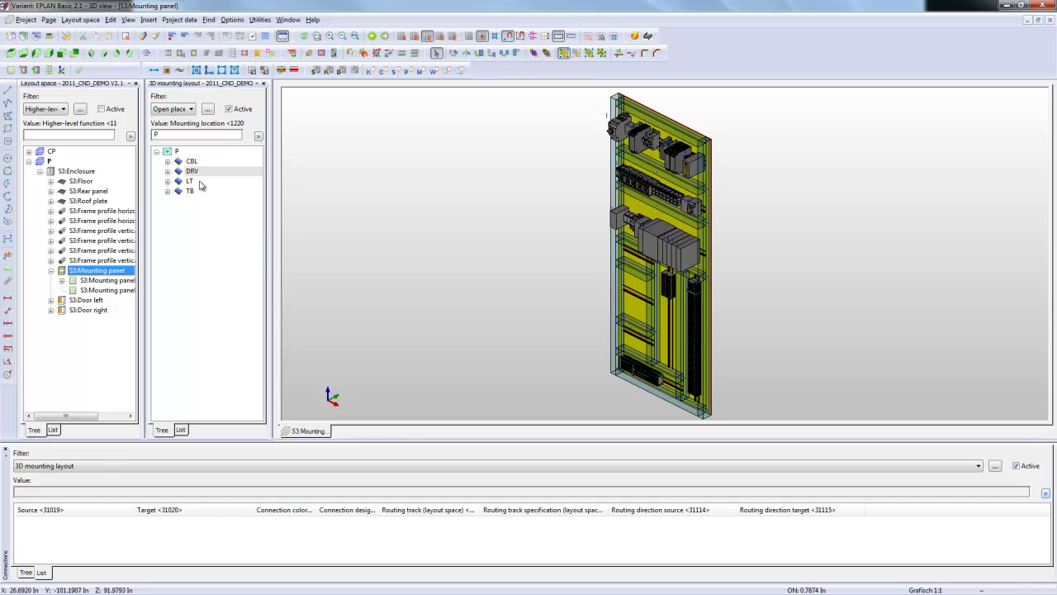
- View the panel from the front, zoomed in on the empty rails, and expand DRV
{"action": "left_click", "coordinate": [61, 53]}
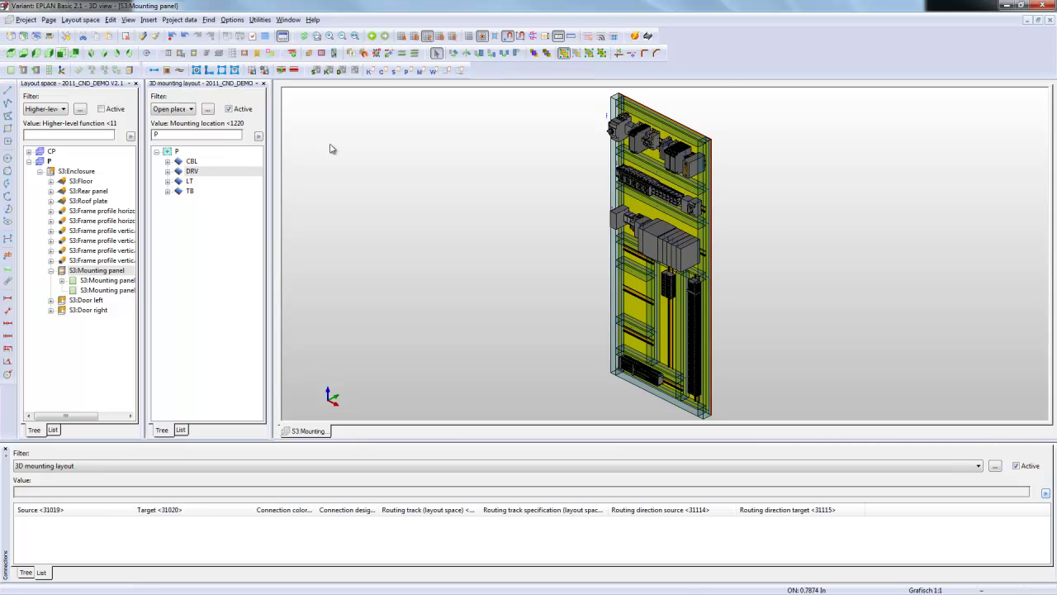
{"action": "scroll", "coordinate": [639, 332], "scroll_direction": "up", "scroll_amount": 3}
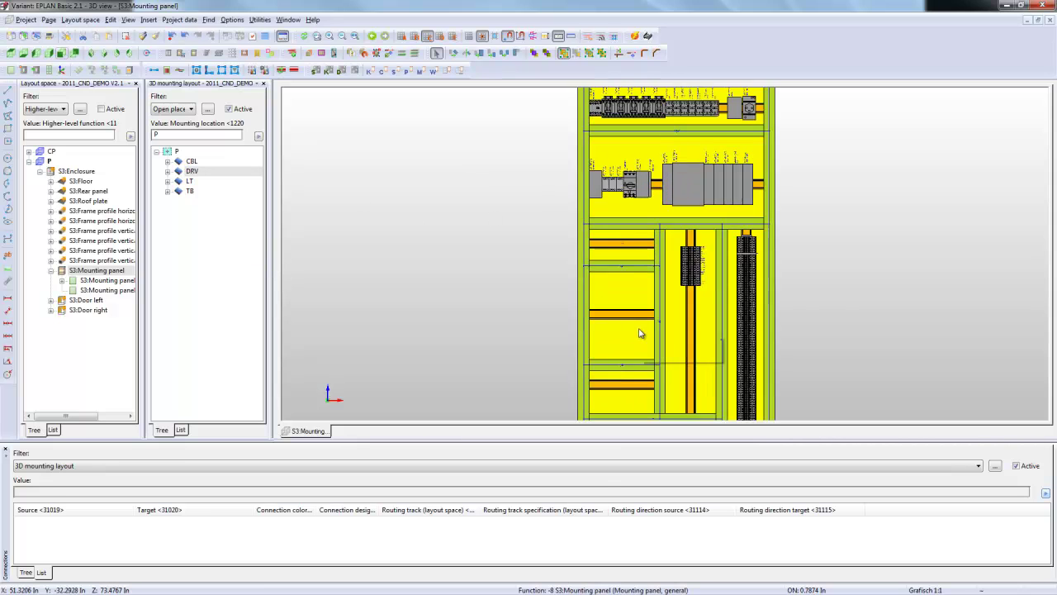
{"action": "scroll", "coordinate": [641, 333], "scroll_direction": "up", "scroll_amount": 3}
{"action": "middle_click_drag", "start_coordinate": [618, 320], "coordinate": [592, 281]}
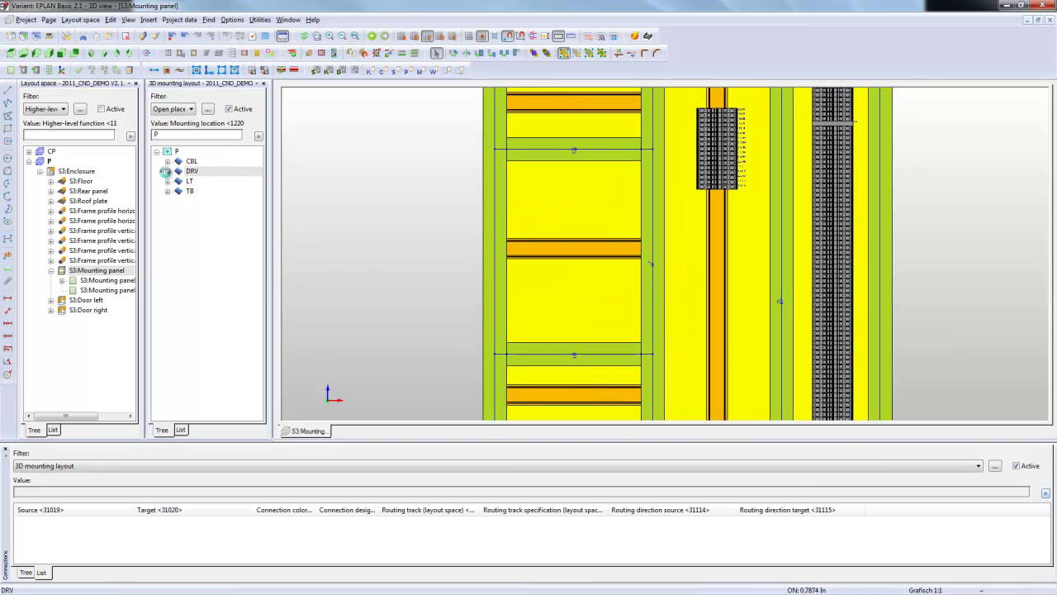
{"action": "left_click", "coordinate": [169, 171]}
- Start placing the DRV group's PowerFlex drives on the mounting panel
{"action": "right_click", "coordinate": [195, 173]}
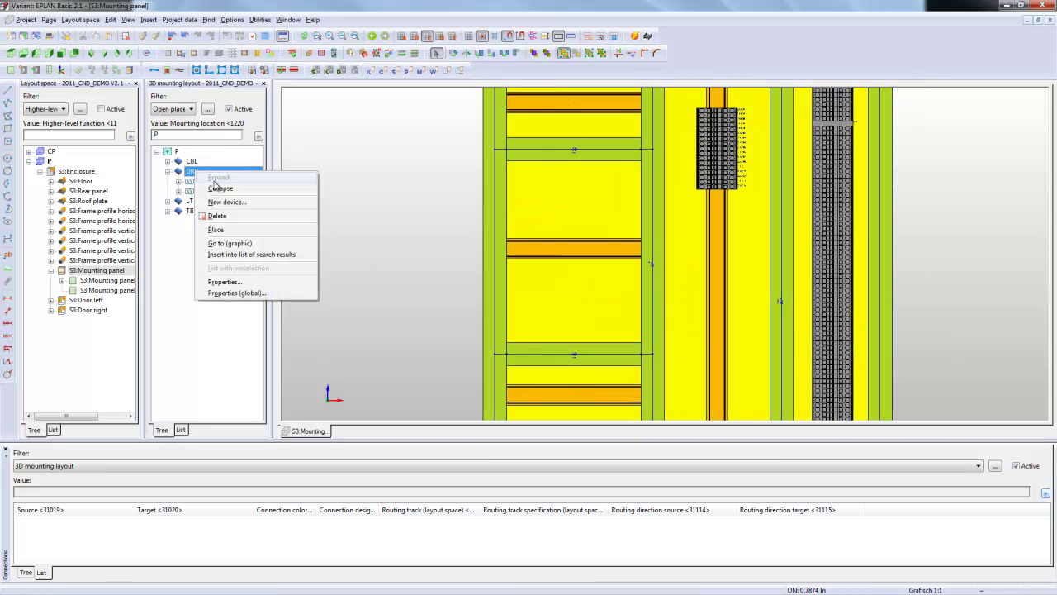
{"action": "left_click", "coordinate": [223, 235]}
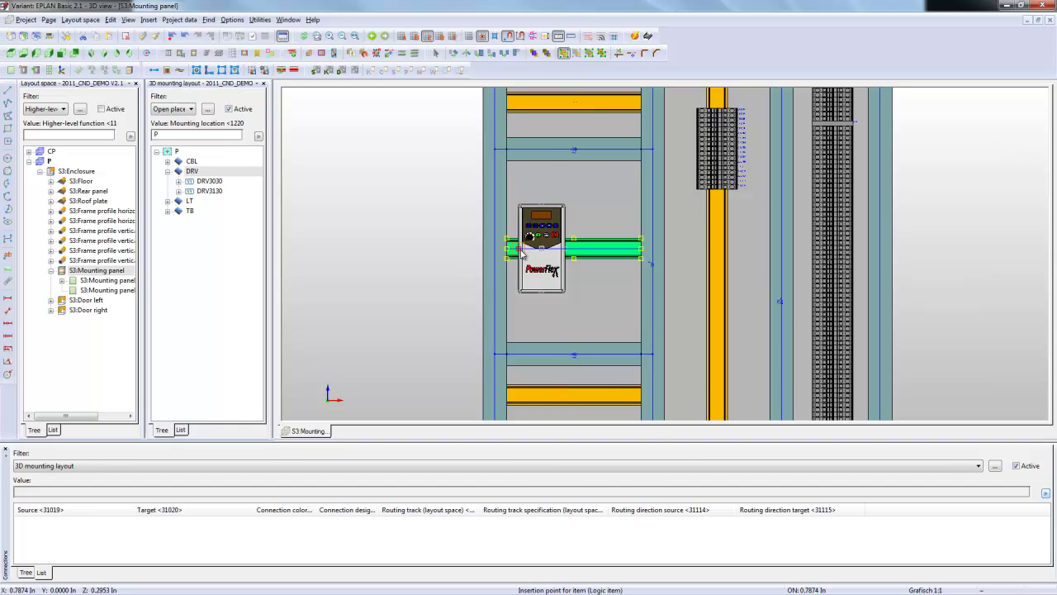
- Set the multiple-placement distance to 1 in the placement options
{"action": "right_click", "coordinate": [521, 252]}
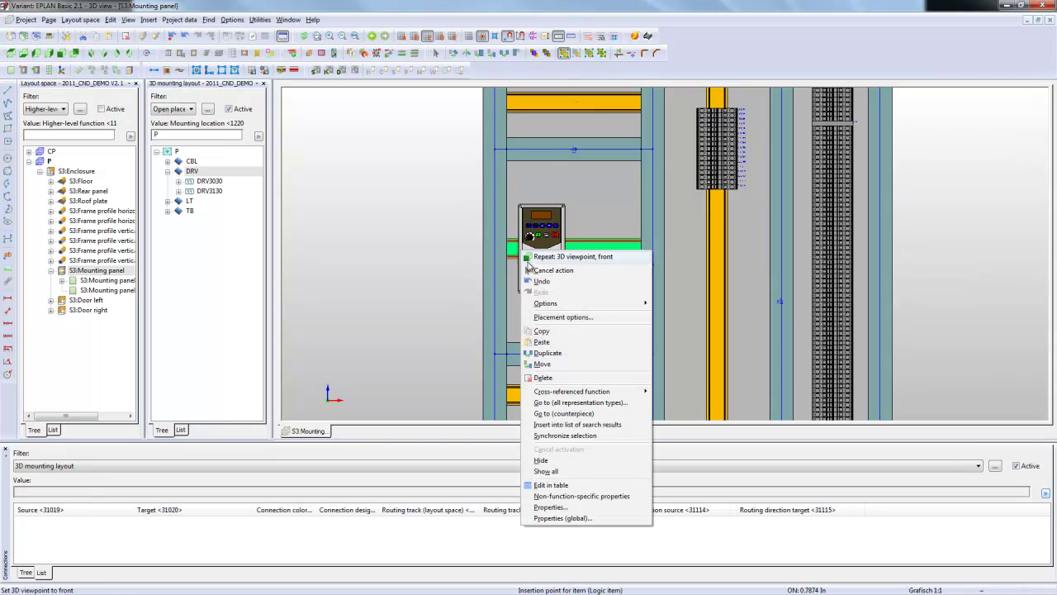
{"action": "left_click", "coordinate": [569, 317]}
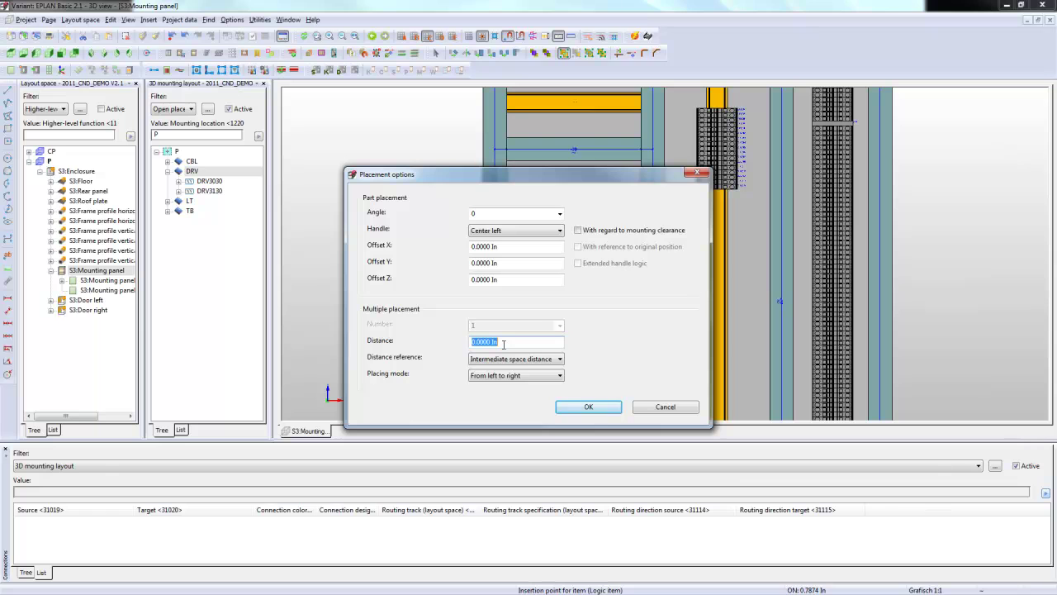
{"action": "type", "text": "1"}
{"action": "left_click", "coordinate": [588, 407]}
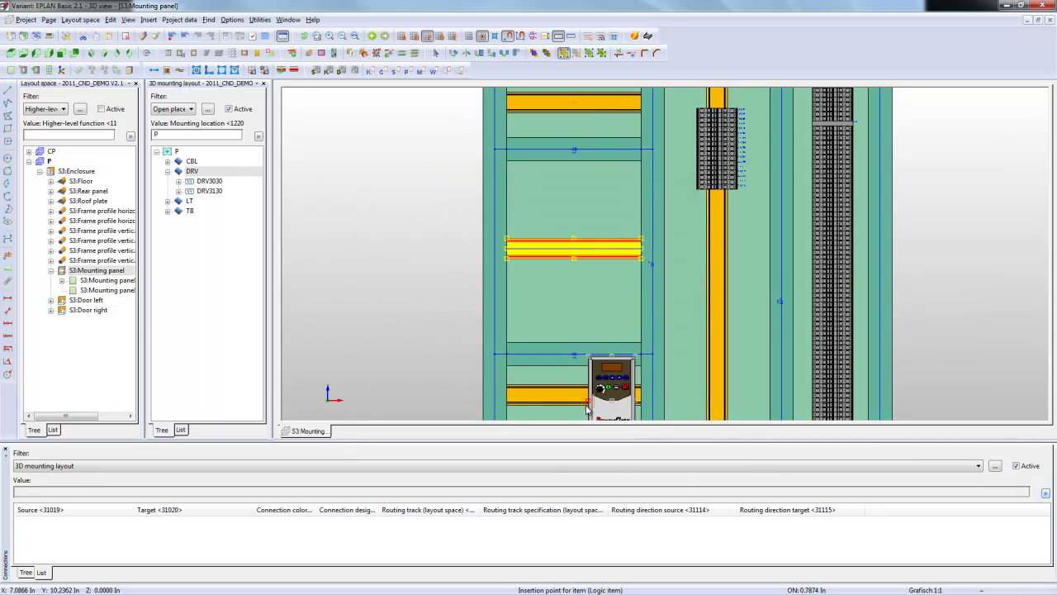
- Drop the drives onto the upper rail and close the 3D mounting layout navigator
{"action": "left_click", "coordinate": [523, 256]}
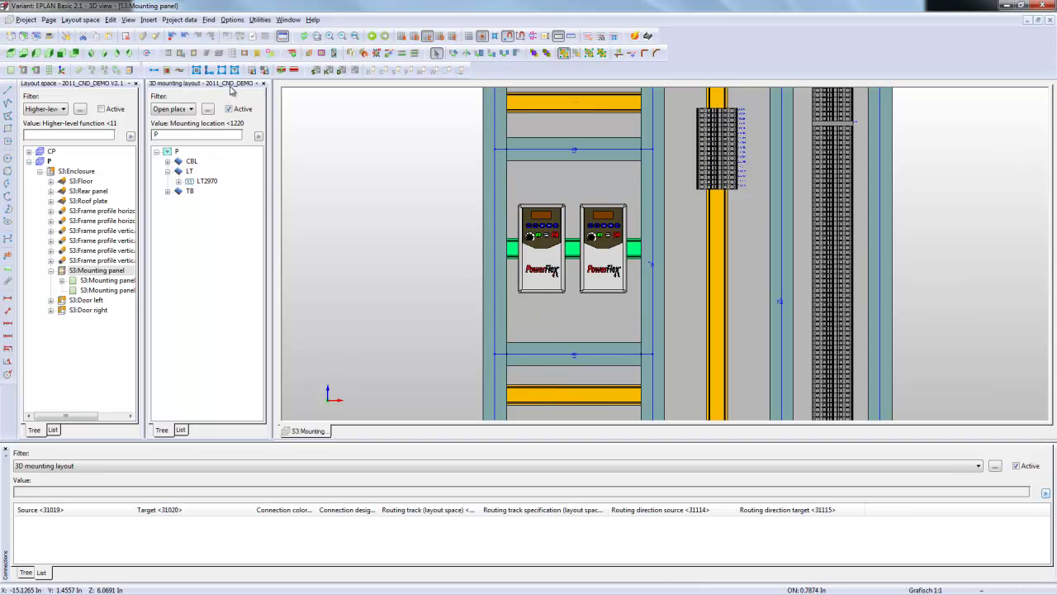
{"action": "left_click", "coordinate": [263, 83]}
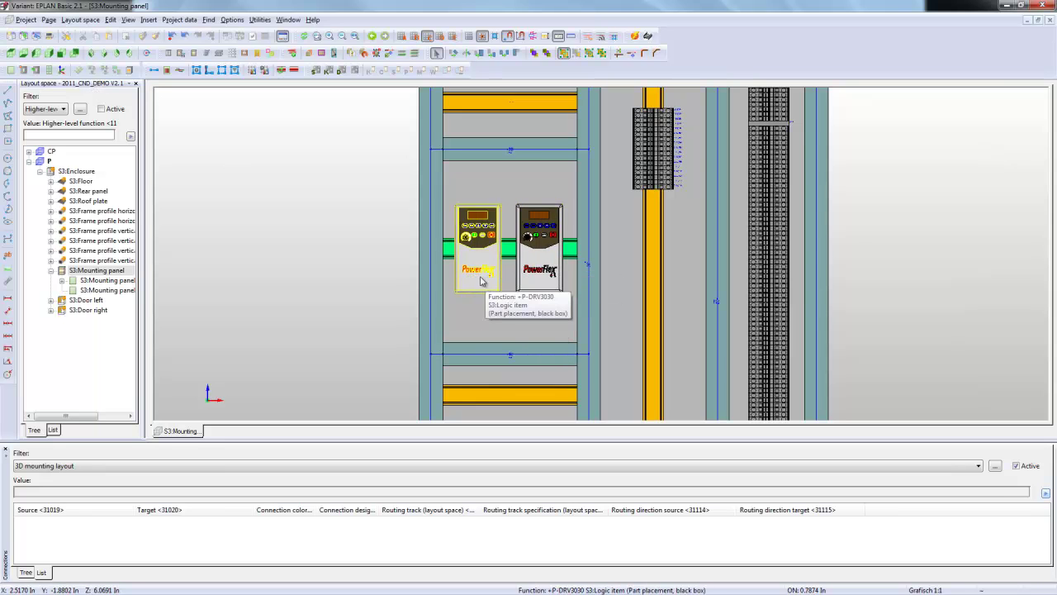
- Select both PowerFlex drives and route their wiring through the wire ducts
{"action": "left_click", "coordinate": [487, 281]}
{"action": "left_click", "coordinate": [539, 248], "text": "ctrl"}
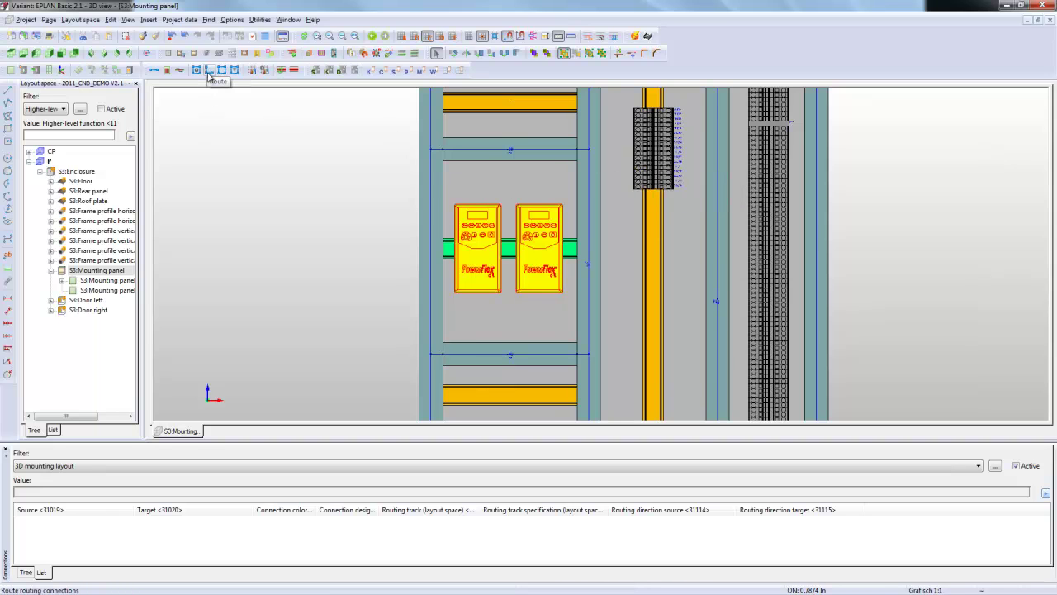
{"action": "left_click", "coordinate": [210, 73]}
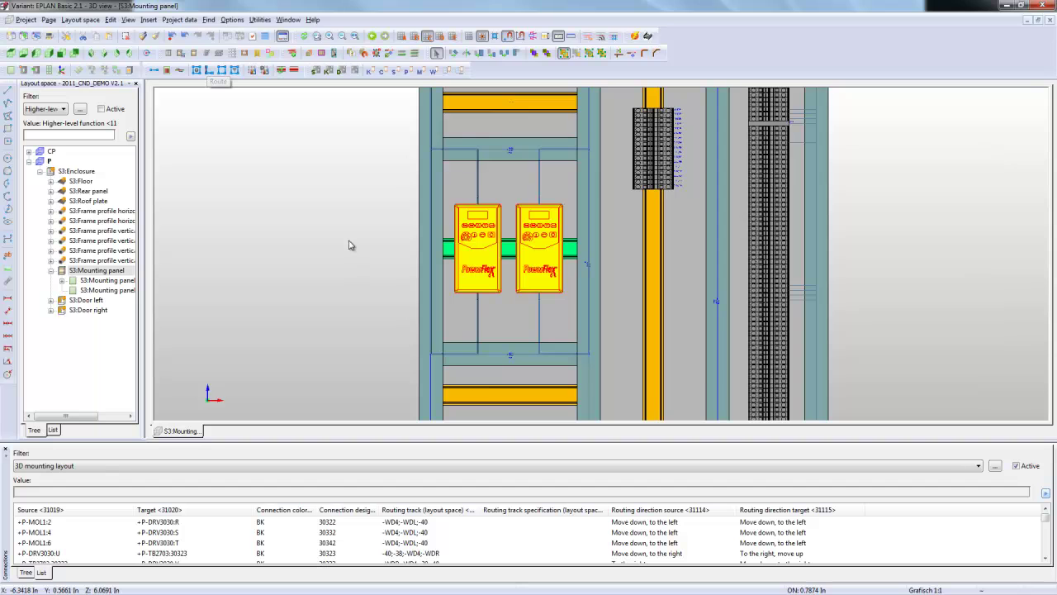
{"action": "scroll", "coordinate": [358, 273], "scroll_direction": "down", "scroll_amount": 2}
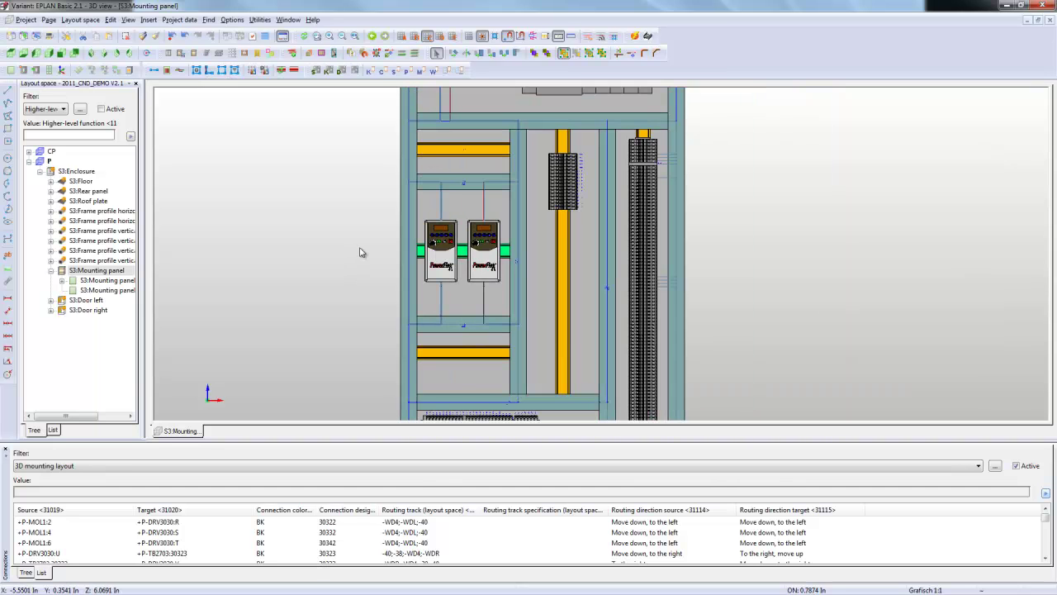
{"action": "middle_click_drag", "start_coordinate": [384, 225], "coordinate": [360, 243]}
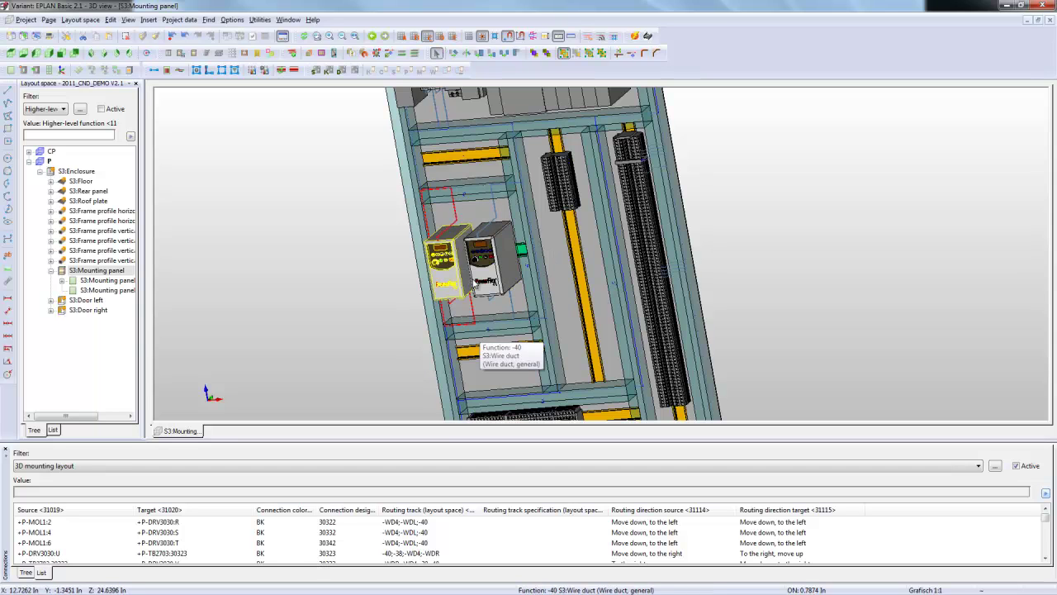
{"action": "left_click", "coordinate": [492, 216]}
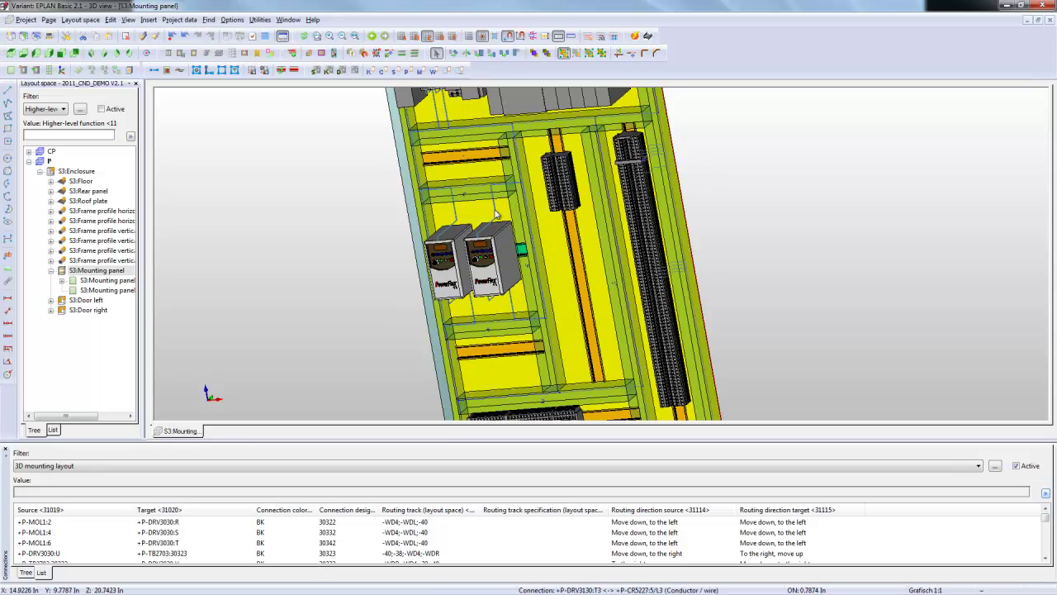
{"action": "scroll", "coordinate": [493, 212], "scroll_direction": "up", "scroll_amount": 5}
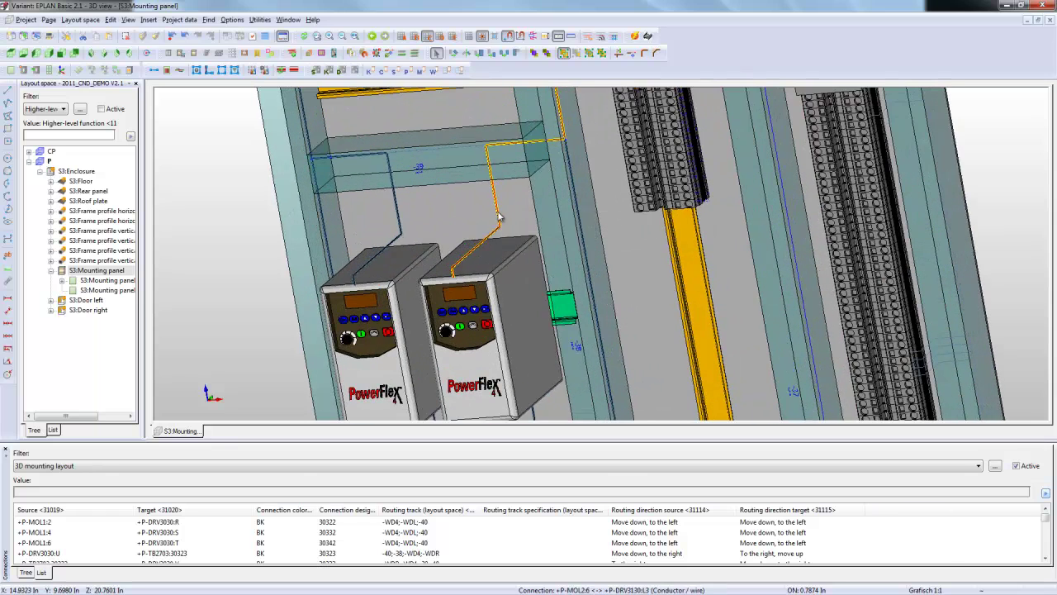
{"action": "scroll", "coordinate": [469, 223], "scroll_direction": "down", "scroll_amount": 5}
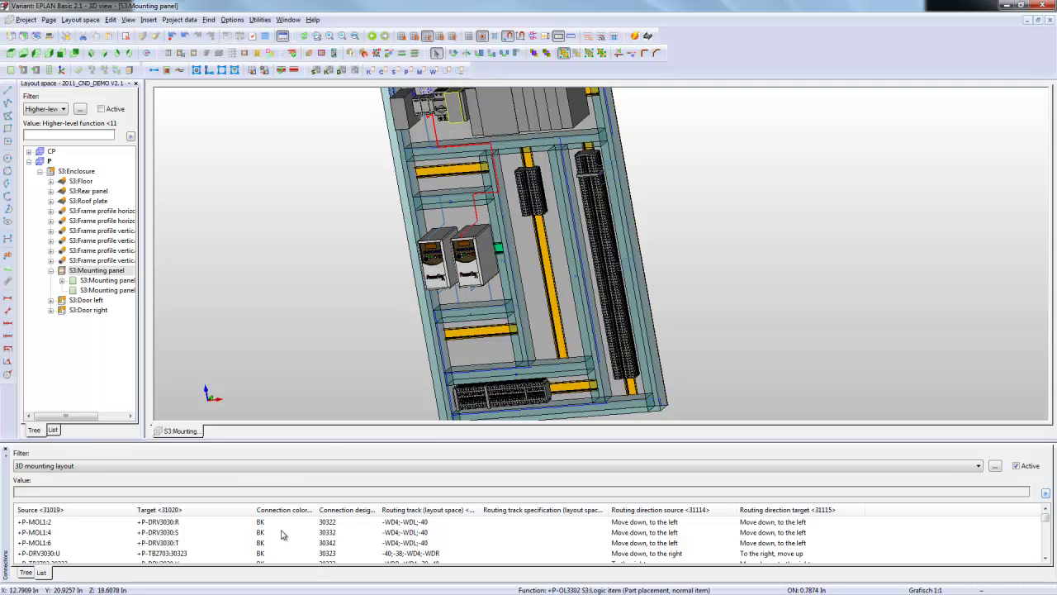
- Enlarge the connection list and select connection +P-TB2720:30391
{"action": "left_click_drag", "start_coordinate": [328, 442], "coordinate": [328, 410]}
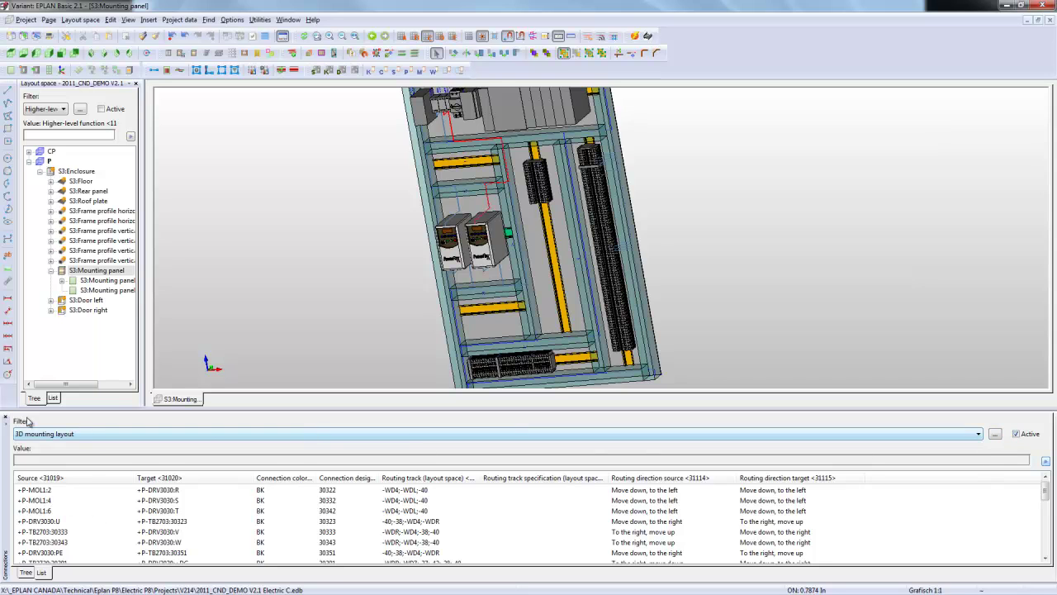
{"action": "left_click", "coordinate": [175, 490]}
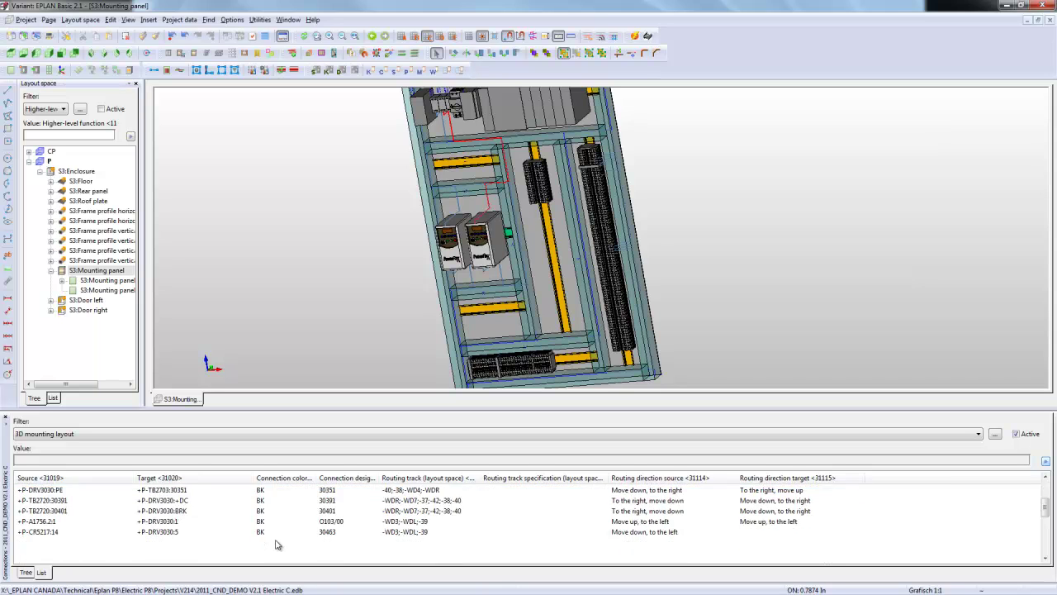
{"action": "scroll", "coordinate": [277, 543], "scroll_direction": "down", "scroll_amount": 2}
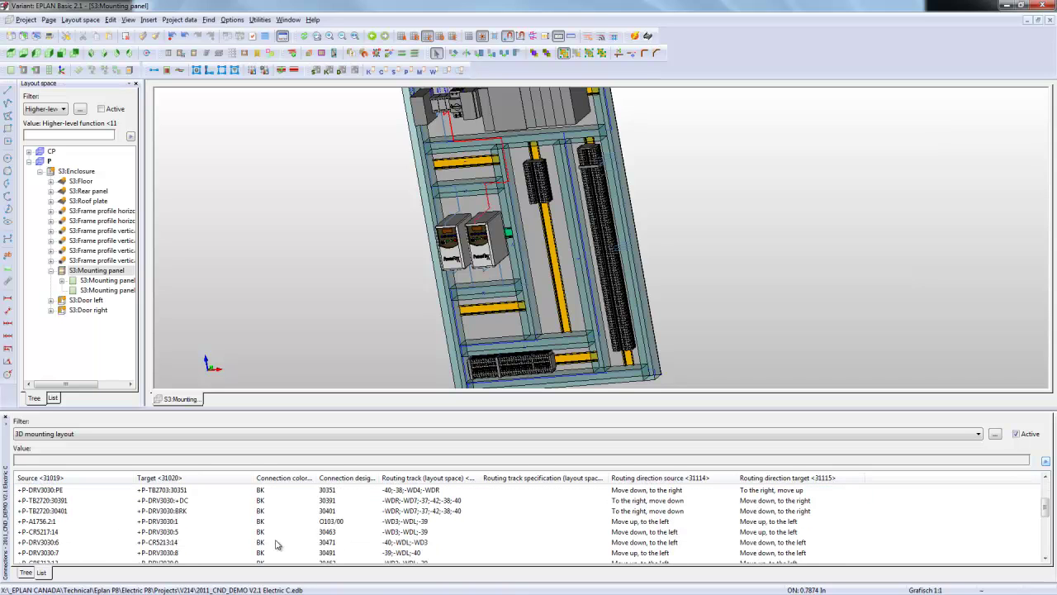
{"action": "left_click", "coordinate": [49, 501]}
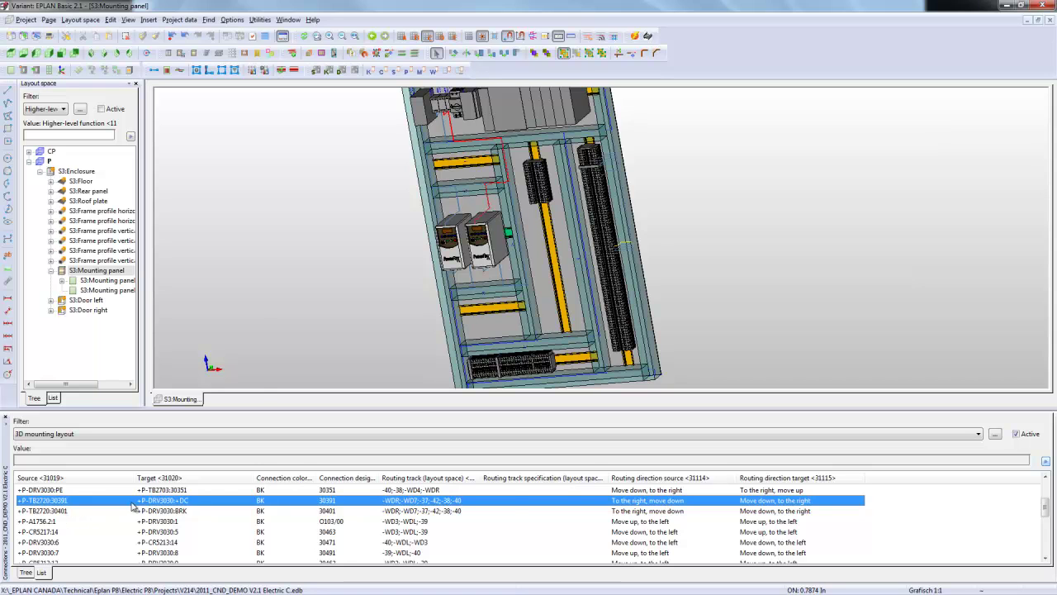
- Locate connection +P-TB2720:30391 in the 3D layout
{"action": "right_click", "coordinate": [143, 503]}
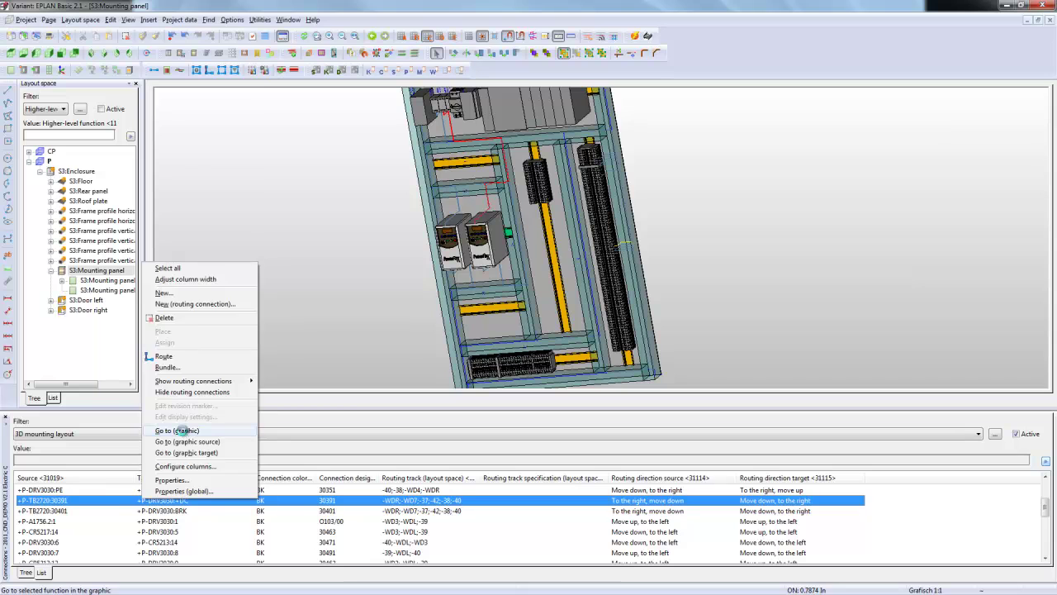
{"action": "left_click", "coordinate": [185, 431]}
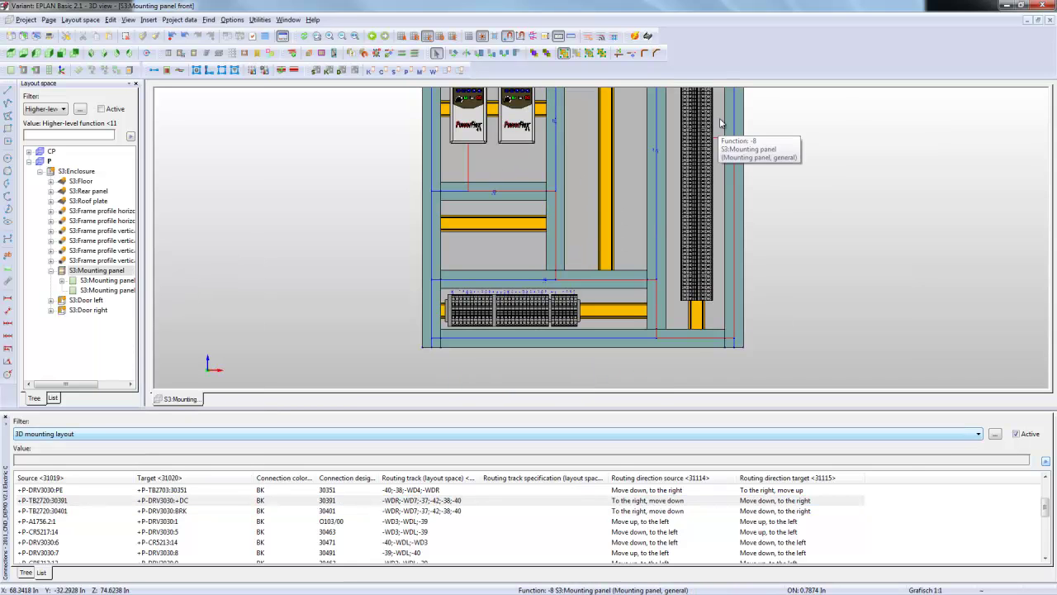
{"action": "scroll", "coordinate": [488, 223], "scroll_direction": "up", "scroll_amount": 3}
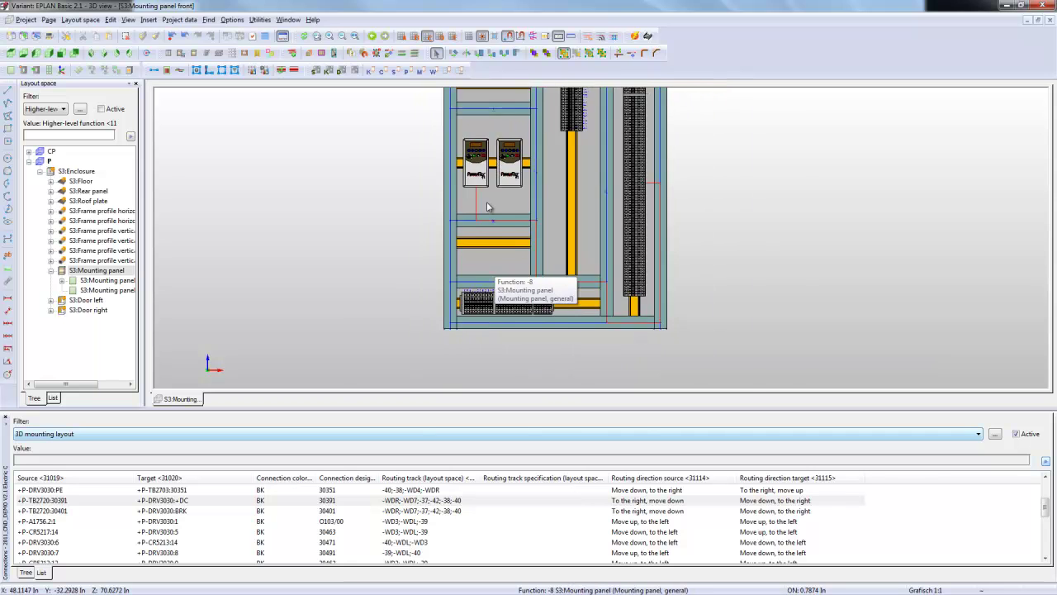
{"action": "scroll", "coordinate": [478, 225], "scroll_direction": "up", "scroll_amount": 1}
- Jump to the connection's source terminal, then to its target PowerFlex drive
{"action": "right_click", "coordinate": [227, 501]}
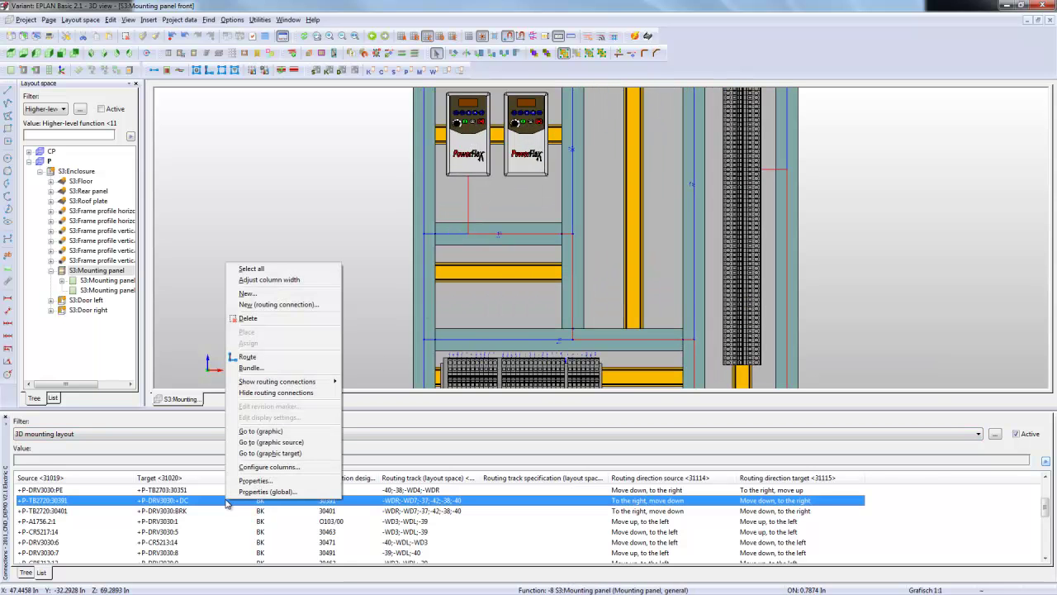
{"action": "left_click", "coordinate": [272, 442]}
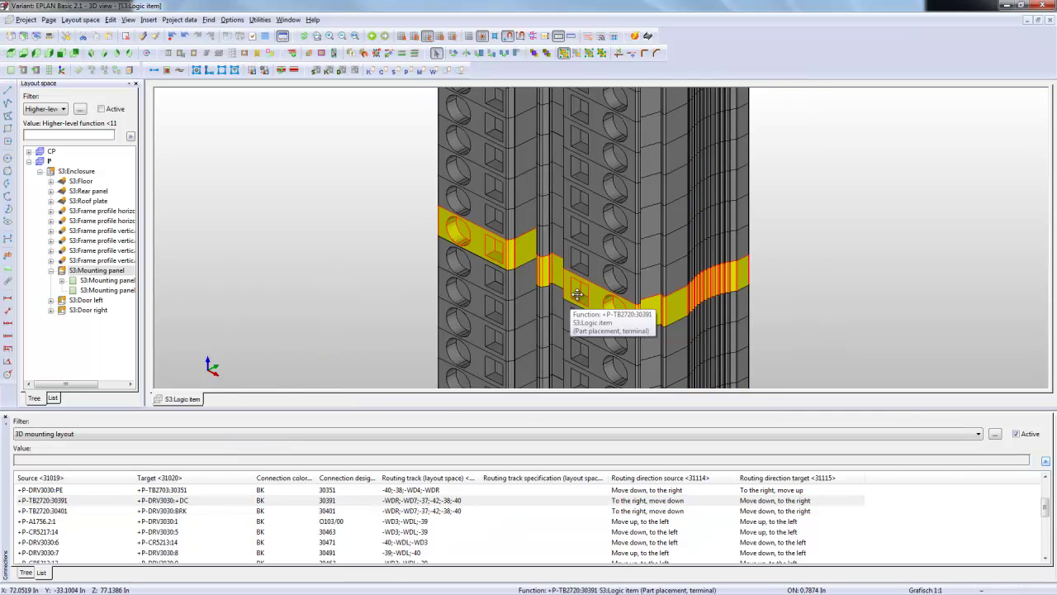
{"action": "scroll", "coordinate": [577, 294], "scroll_direction": "down", "scroll_amount": 3}
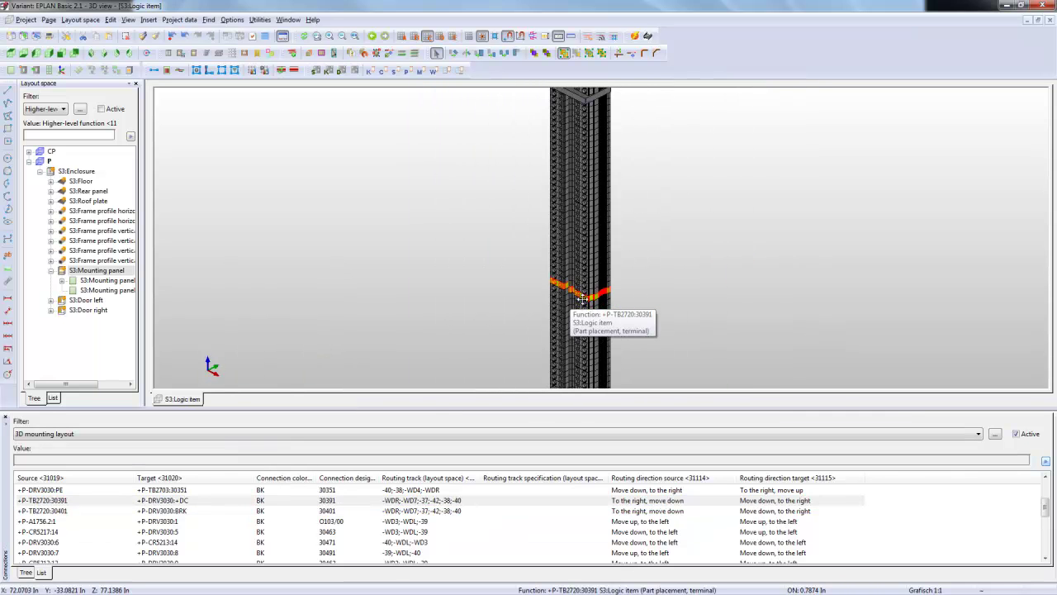
{"action": "right_click", "coordinate": [237, 500]}
{"action": "left_click", "coordinate": [289, 452]}
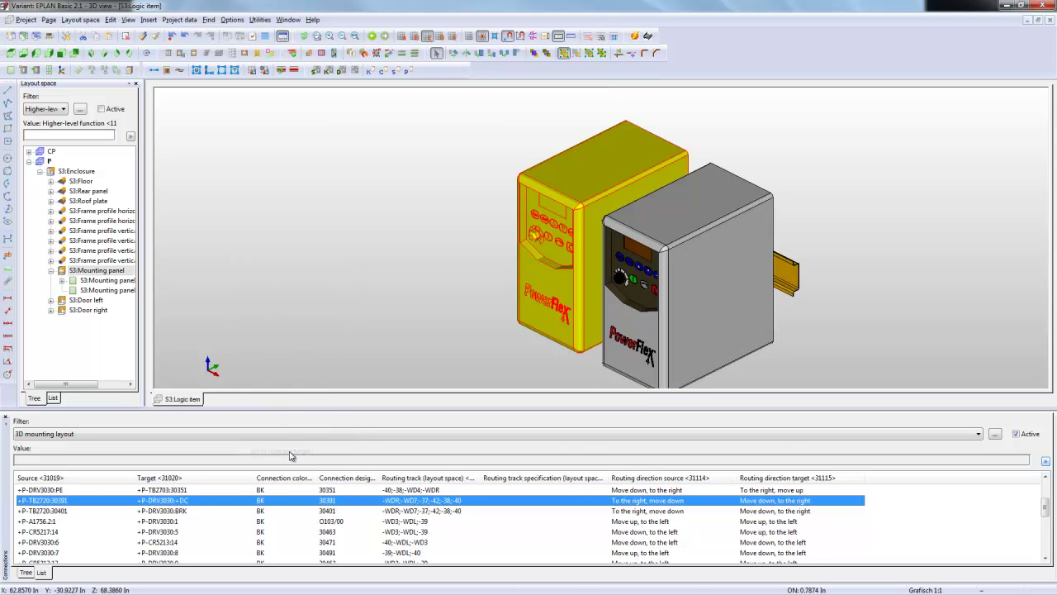
{"action": "right_click", "coordinate": [91, 271]}
- Show the whole S3 mounting panel from the front, zoomed in on both drives and ducts
{"action": "left_click", "coordinate": [124, 425]}
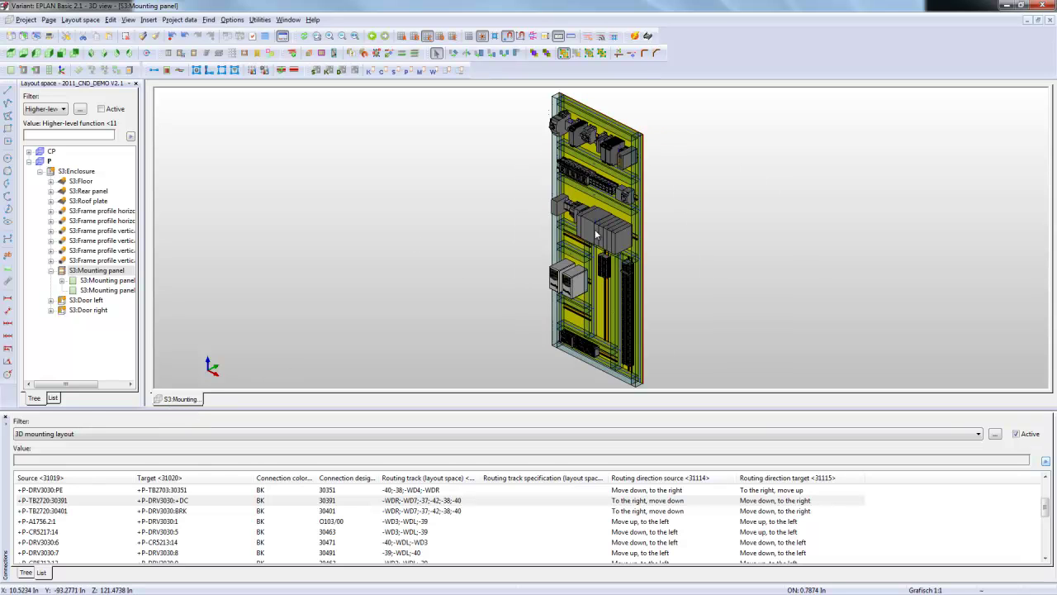
{"action": "left_click", "coordinate": [71, 66]}
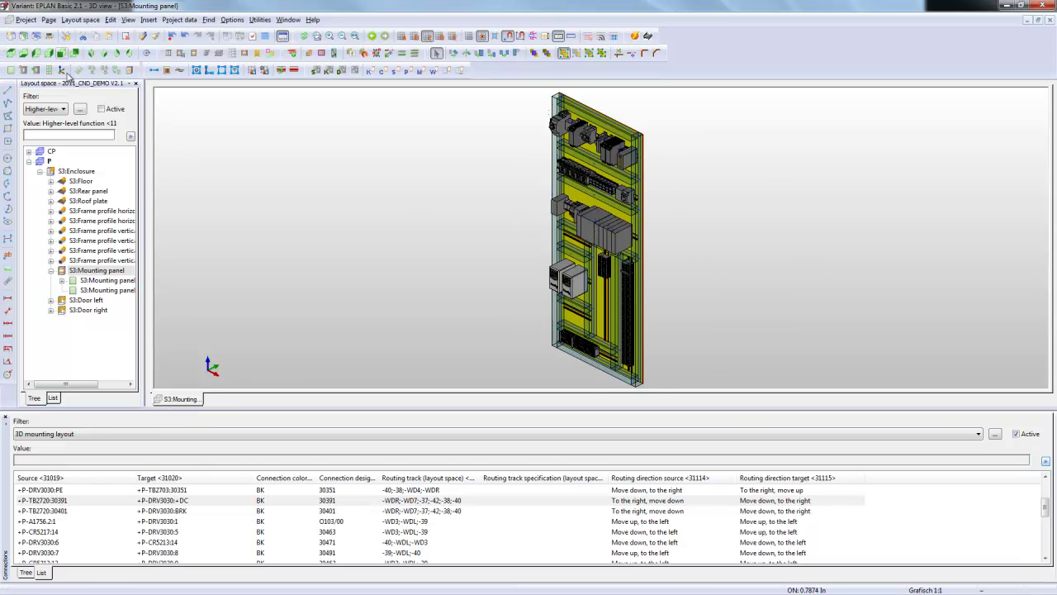
{"action": "scroll", "coordinate": [576, 306], "scroll_direction": "up", "scroll_amount": 2}
{"action": "scroll", "coordinate": [576, 305], "scroll_direction": "up", "scroll_amount": 3}
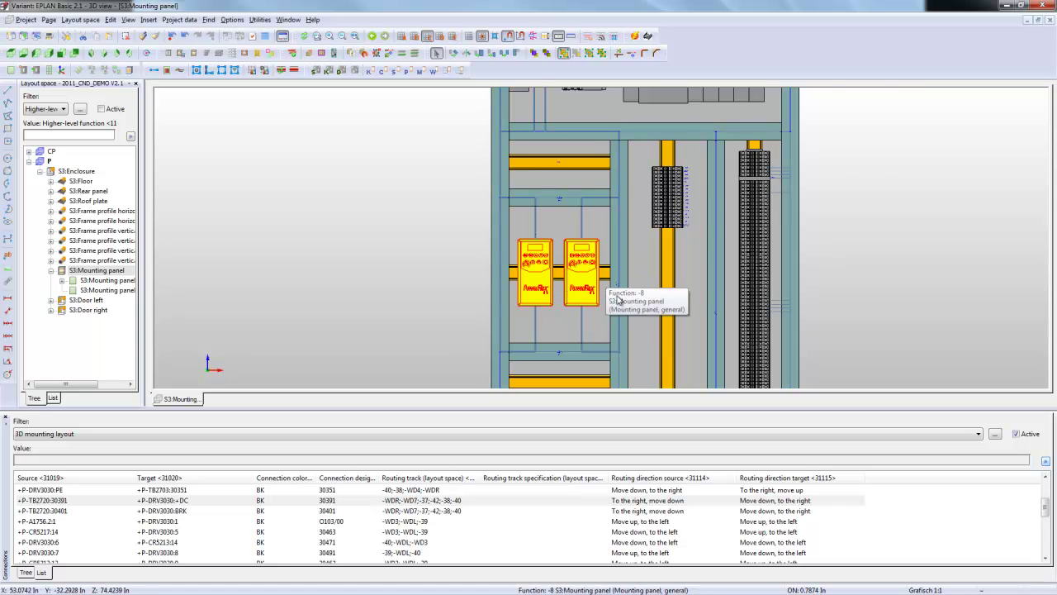
{"action": "scroll", "coordinate": [615, 294], "scroll_direction": "up", "scroll_amount": 2}
{"action": "scroll", "coordinate": [611, 289], "scroll_direction": "up", "scroll_amount": 1}
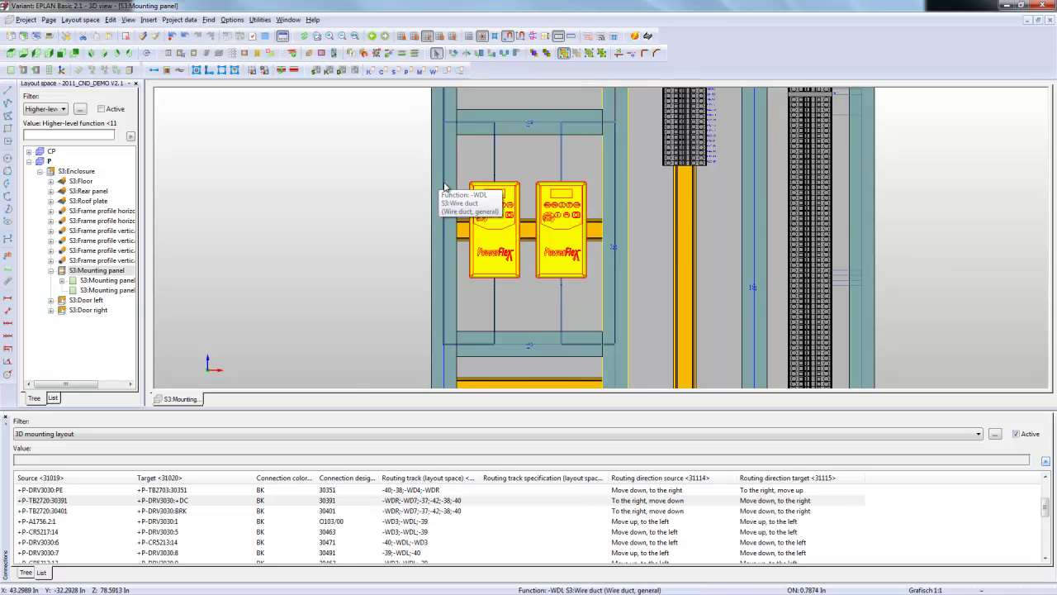
- Use Change route to move five drive connections from their current routing path to the target path
{"action": "left_click", "coordinate": [179, 19]}
{"action": "mouse_move", "coordinate": [219, 106]}
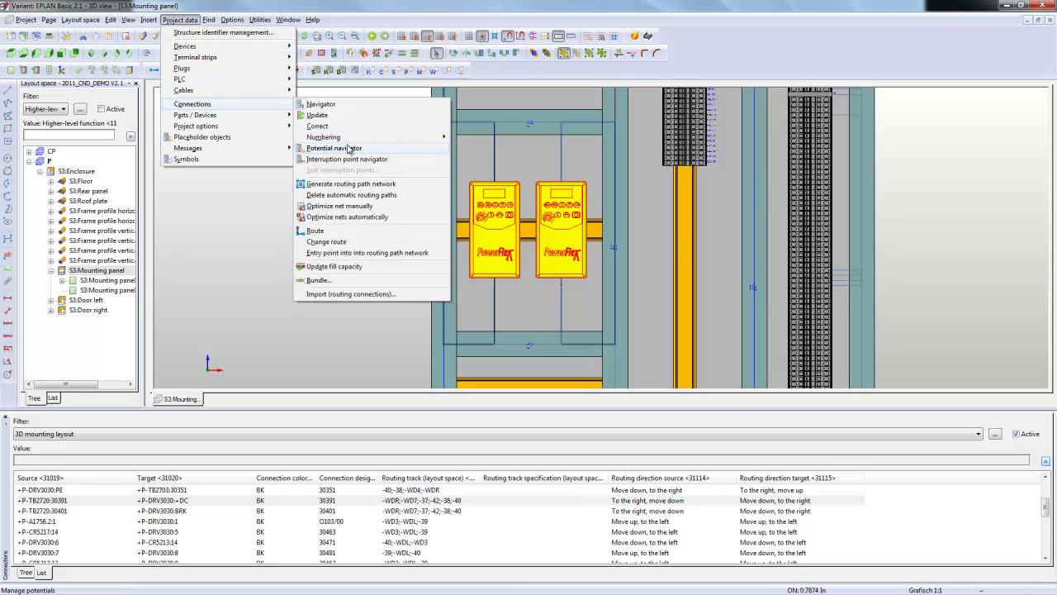
{"action": "left_click", "coordinate": [338, 244]}
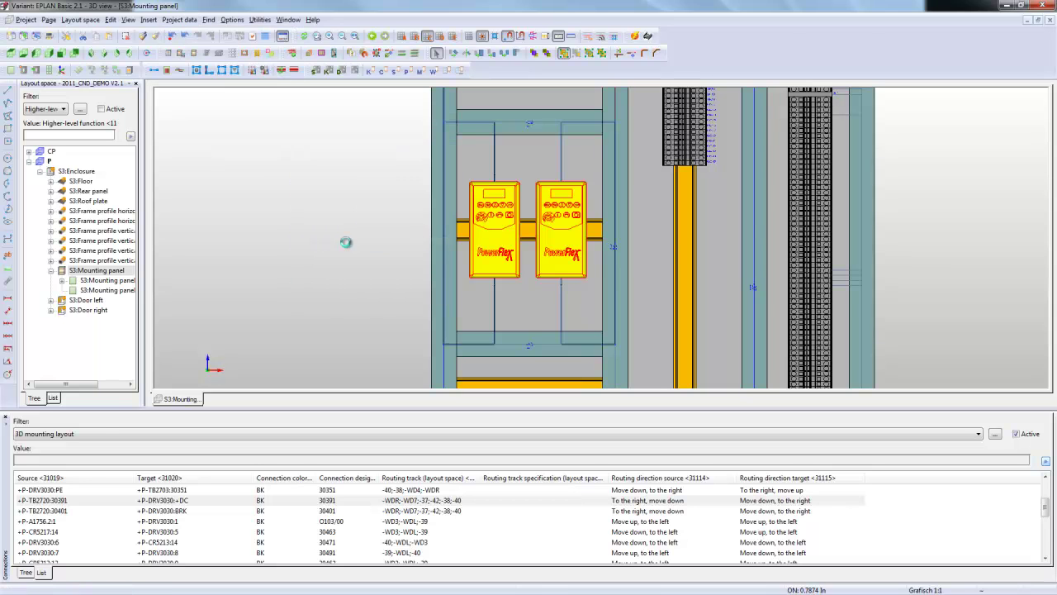
{"action": "left_click", "coordinate": [613, 237]}
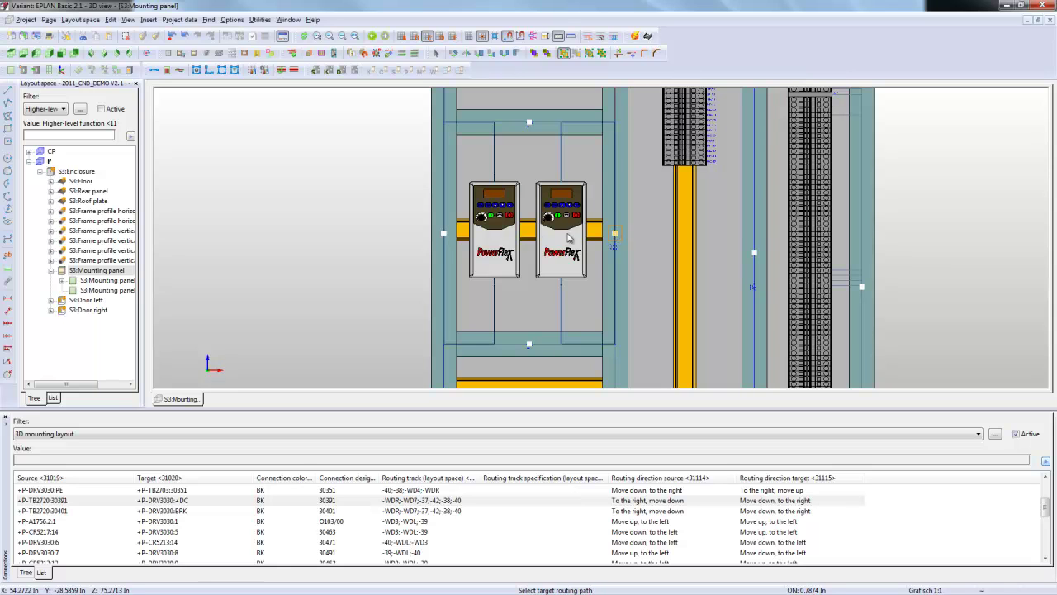
{"action": "left_click", "coordinate": [444, 236]}
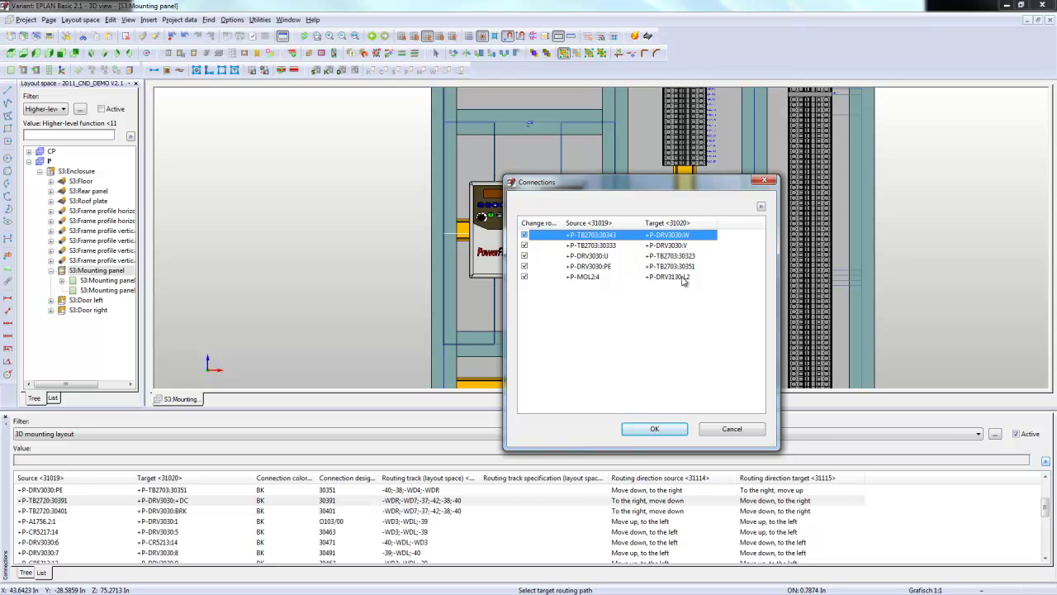
{"action": "left_click", "coordinate": [655, 429]}
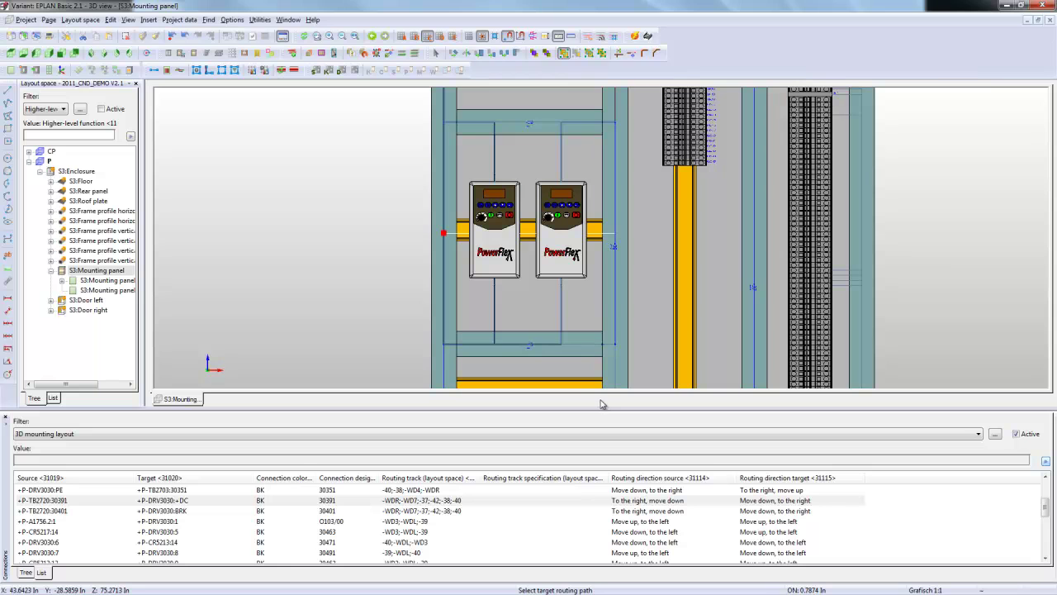
- Reroute the drive connections from the source routing path through the left wire duct -WDL
{"action": "left_click", "coordinate": [493, 330]}
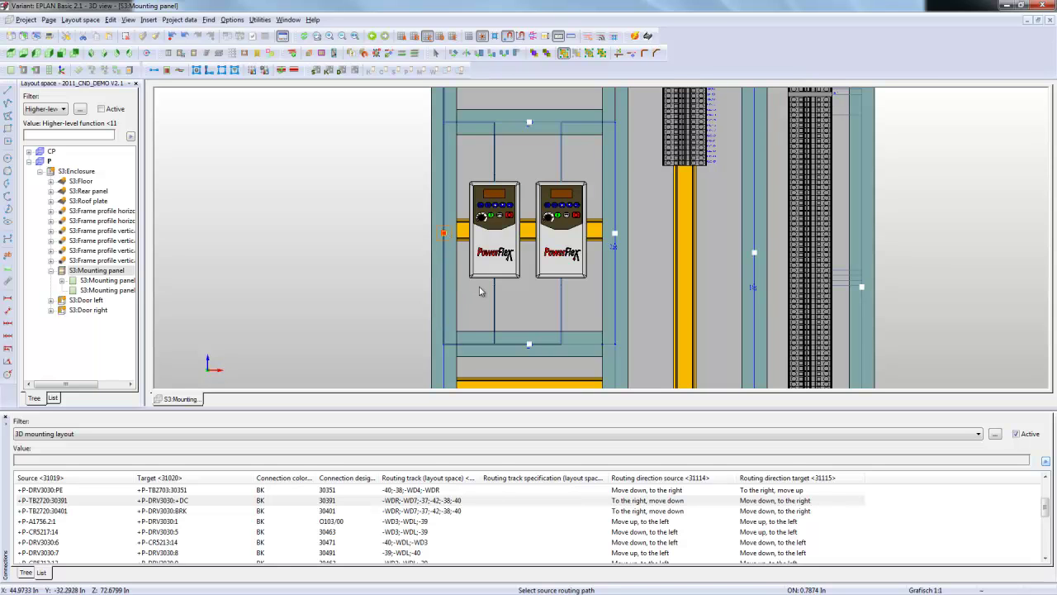
{"action": "left_click", "coordinate": [597, 270]}
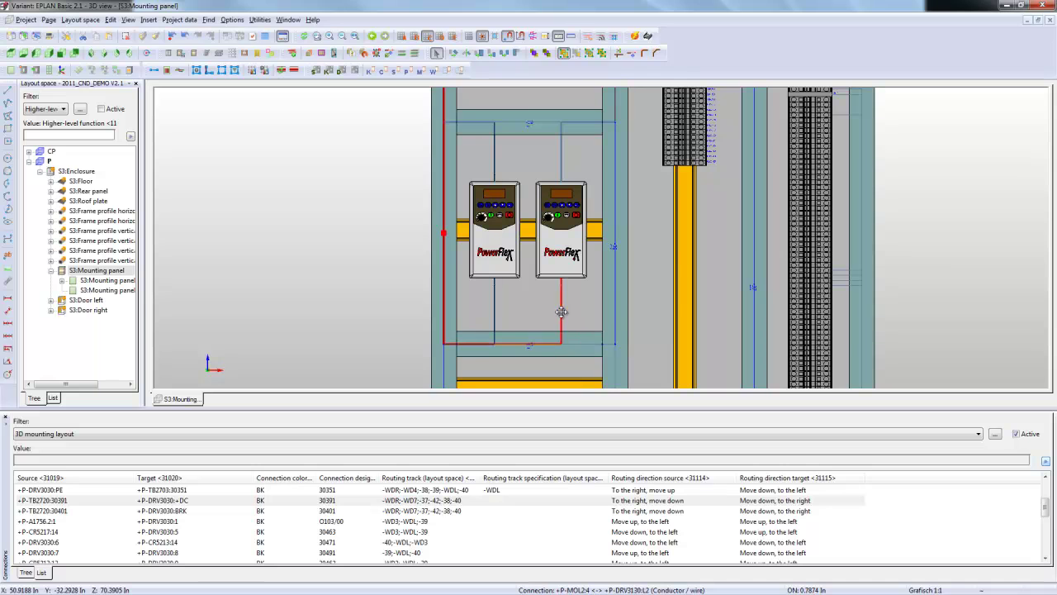
{"action": "scroll", "coordinate": [570, 395], "scroll_direction": "down", "scroll_amount": 1}
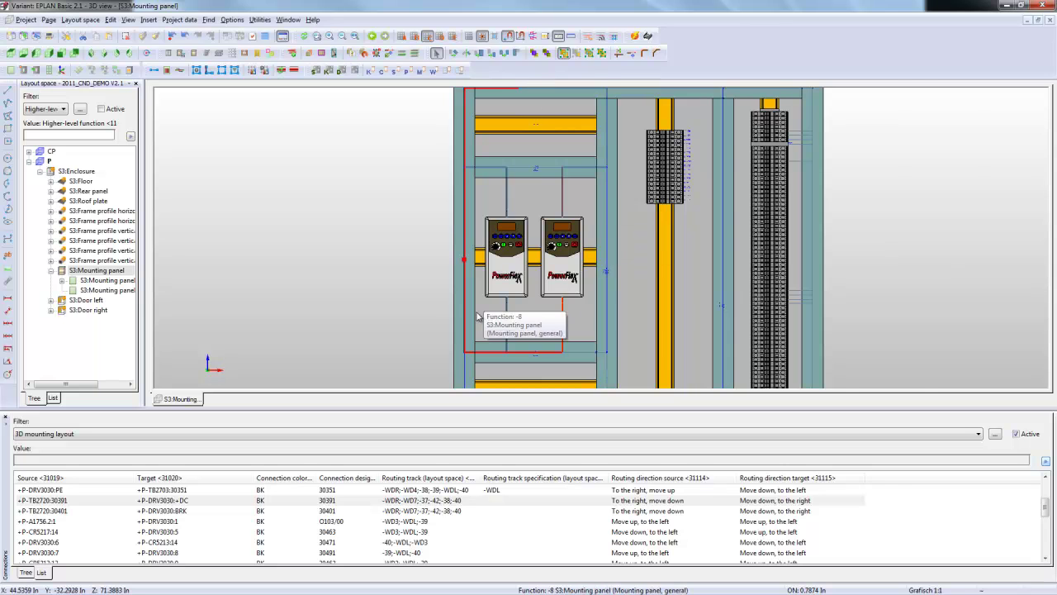
{"action": "scroll", "coordinate": [478, 316], "scroll_direction": "up", "scroll_amount": 1}
{"action": "scroll", "coordinate": [477, 316], "scroll_direction": "up", "scroll_amount": 1}
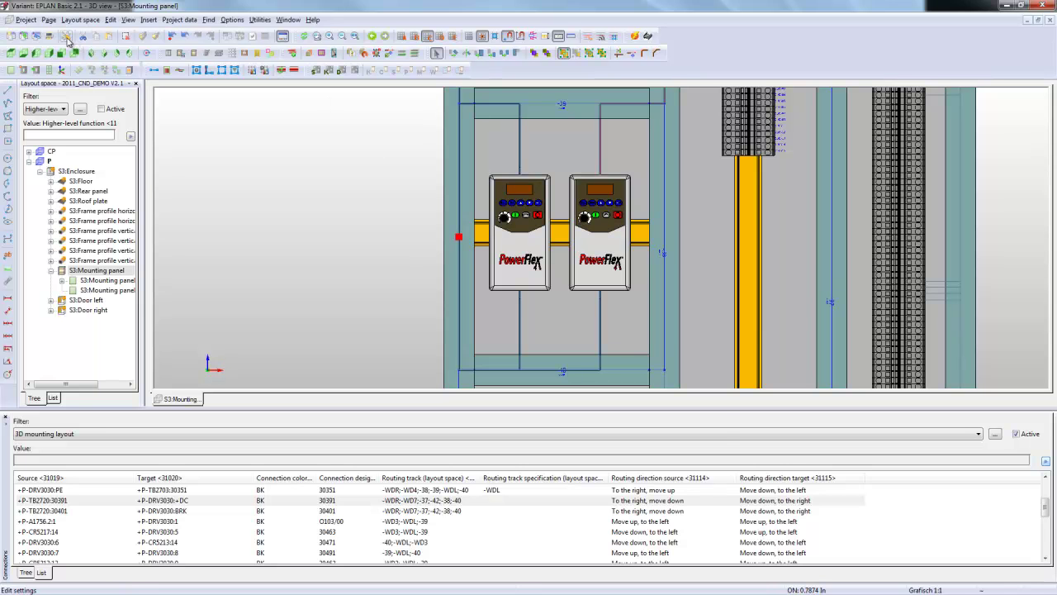
- Review the Routing connections Route settings: 80% fill capacity limit with warning at 70%
{"action": "left_click", "coordinate": [67, 37]}
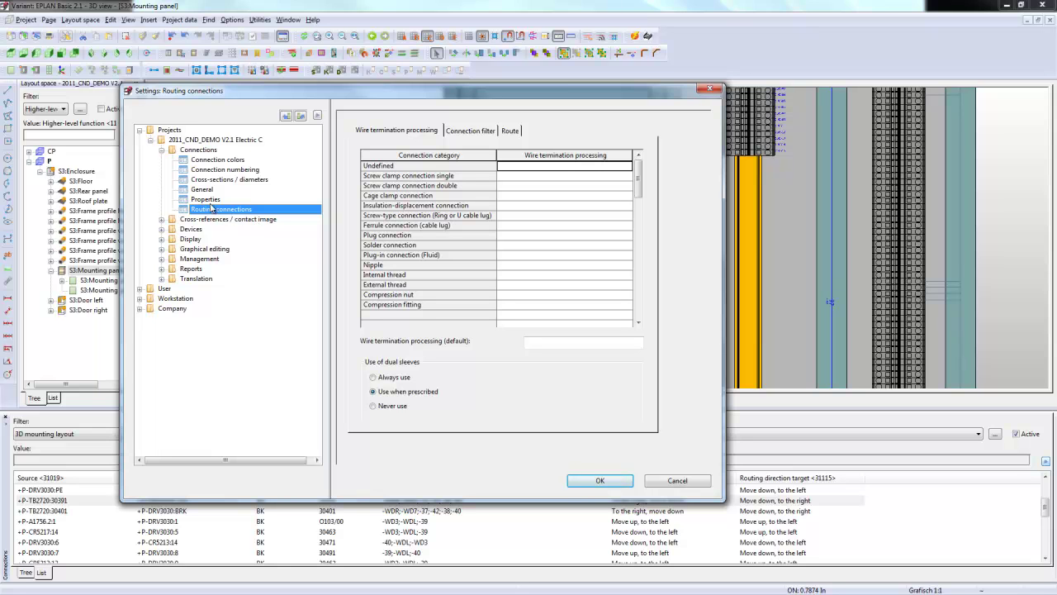
{"action": "left_click", "coordinate": [509, 131]}
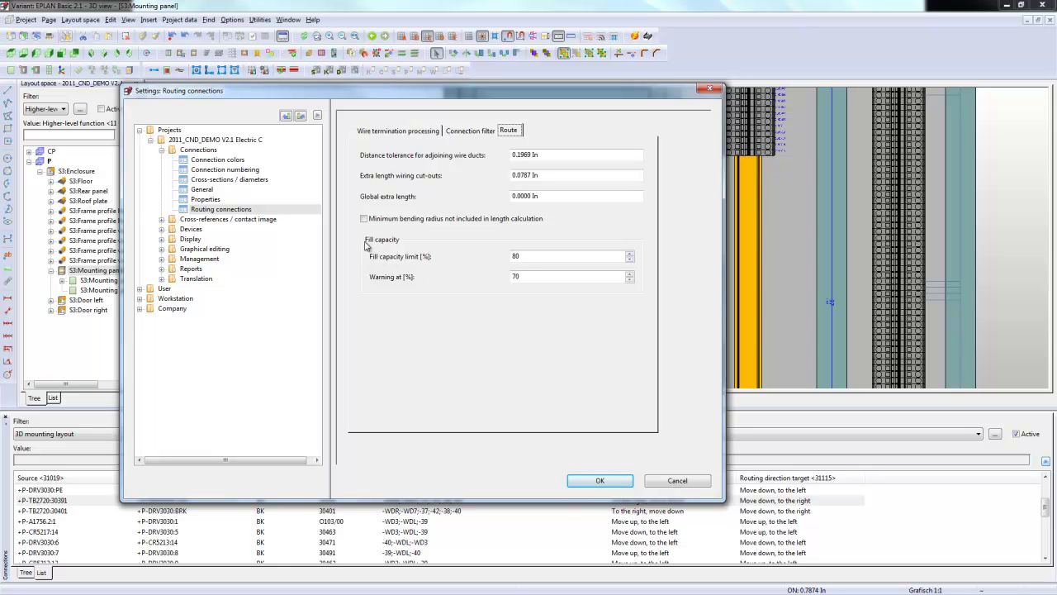
{"action": "left_click_drag", "start_coordinate": [526, 277], "coordinate": [483, 284]}
{"action": "left_click_drag", "start_coordinate": [524, 256], "coordinate": [514, 257]}
- Close the Settings dialog and view the two drives from an oblique angle
{"action": "left_click", "coordinate": [676, 480]}
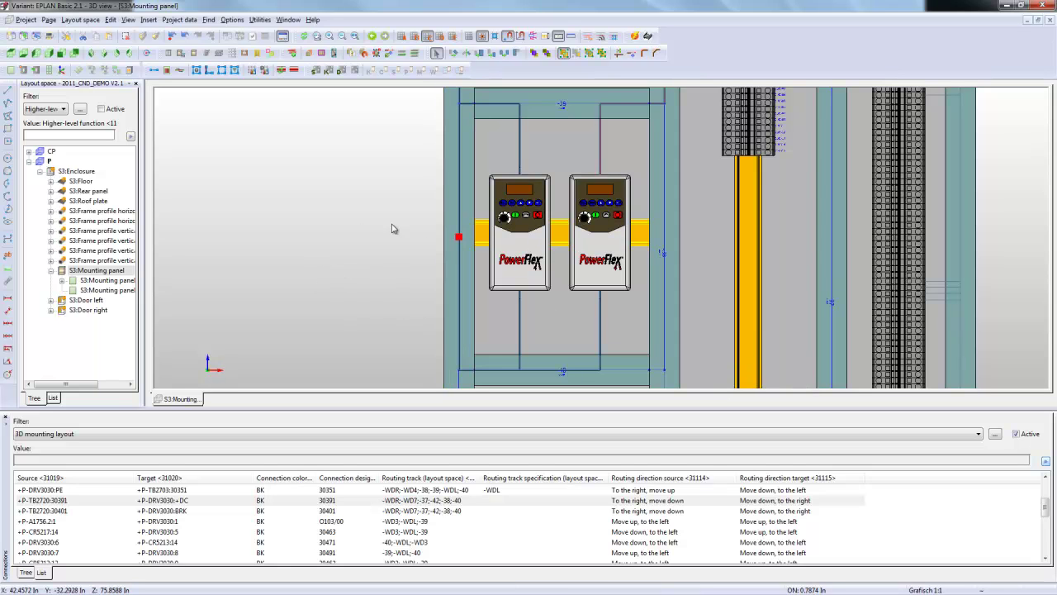
{"action": "middle_click_drag", "start_coordinate": [349, 252], "coordinate": [344, 232]}
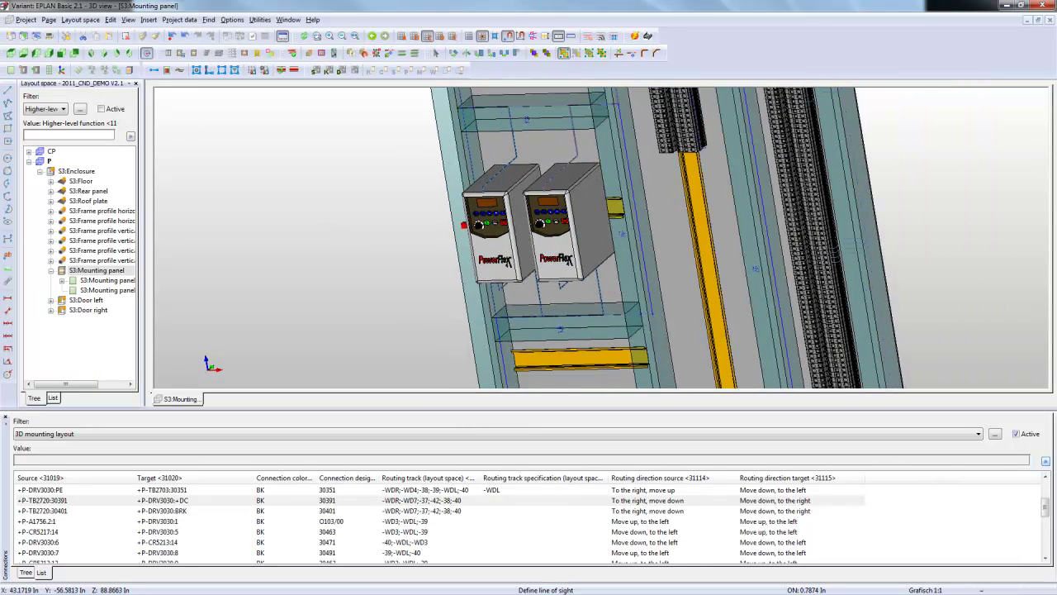